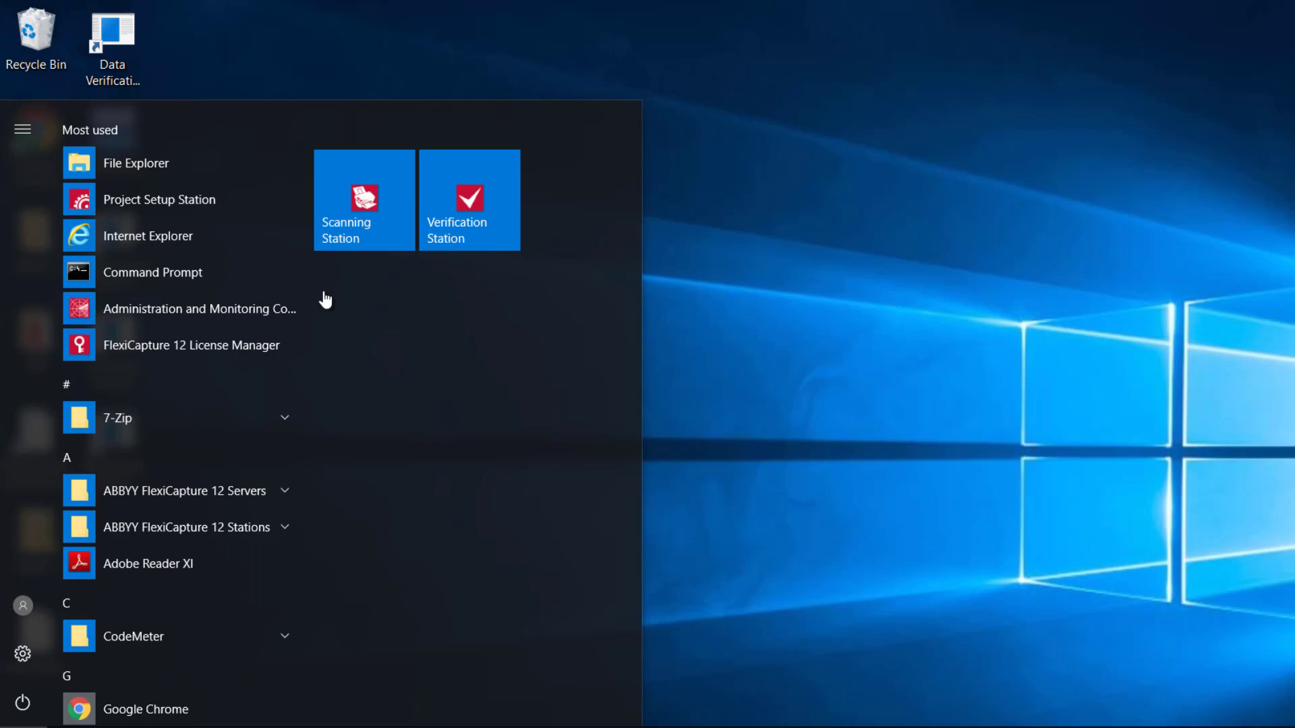
Launch ABBYY FlexiCapture 12 Scanning Station from its Start menu tile
click(363, 213)
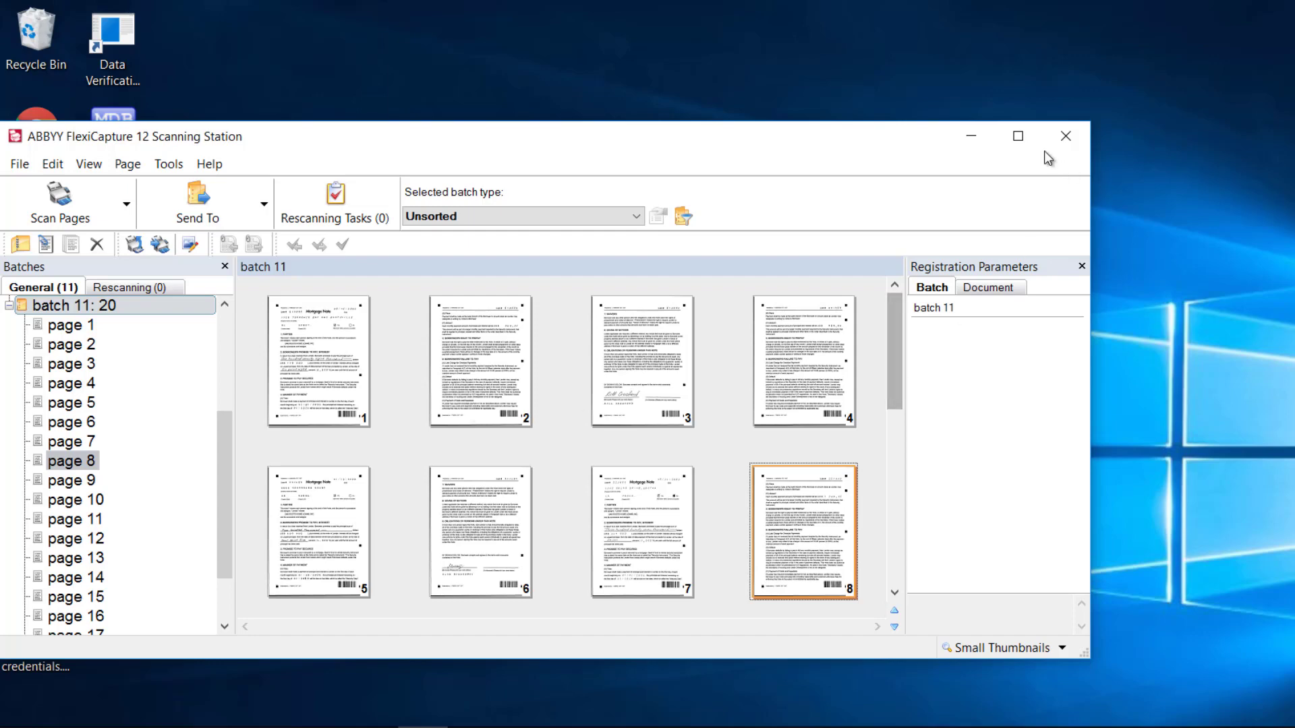
Maximize the station window, keep the batch type as Unsorted, and collapse batch 11
click(1018, 136)
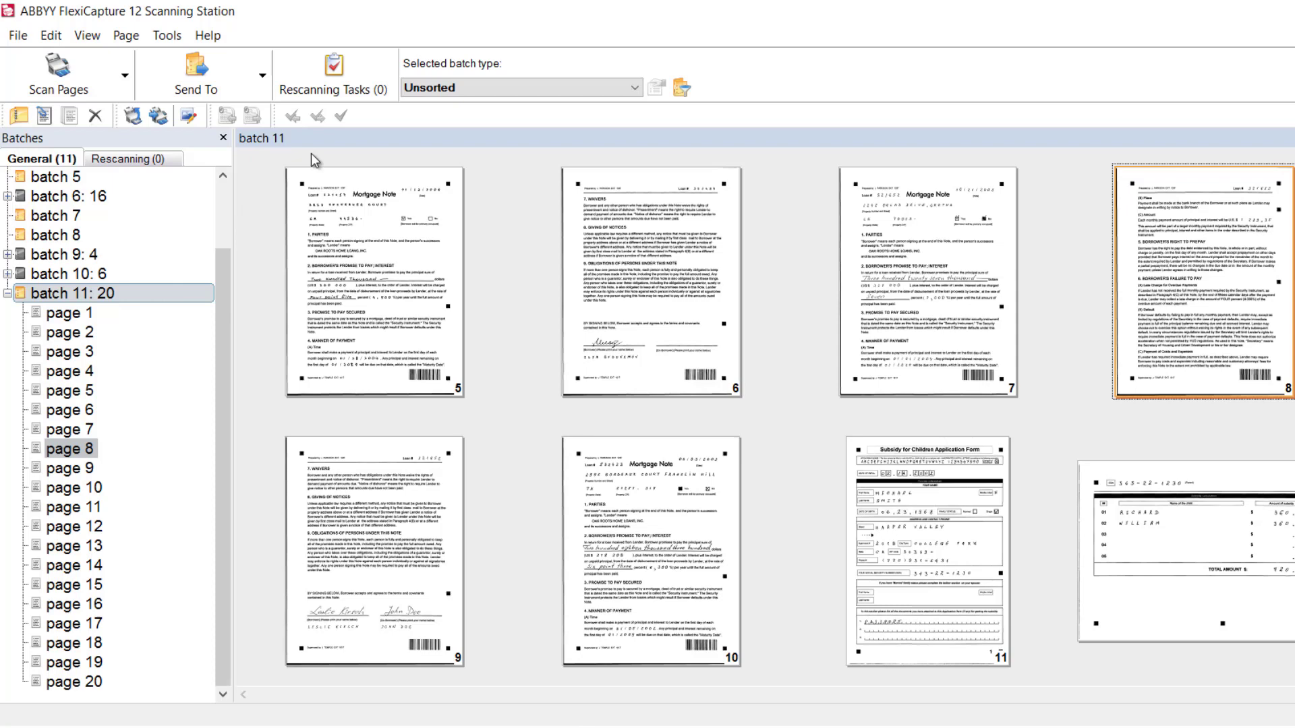
click(636, 89)
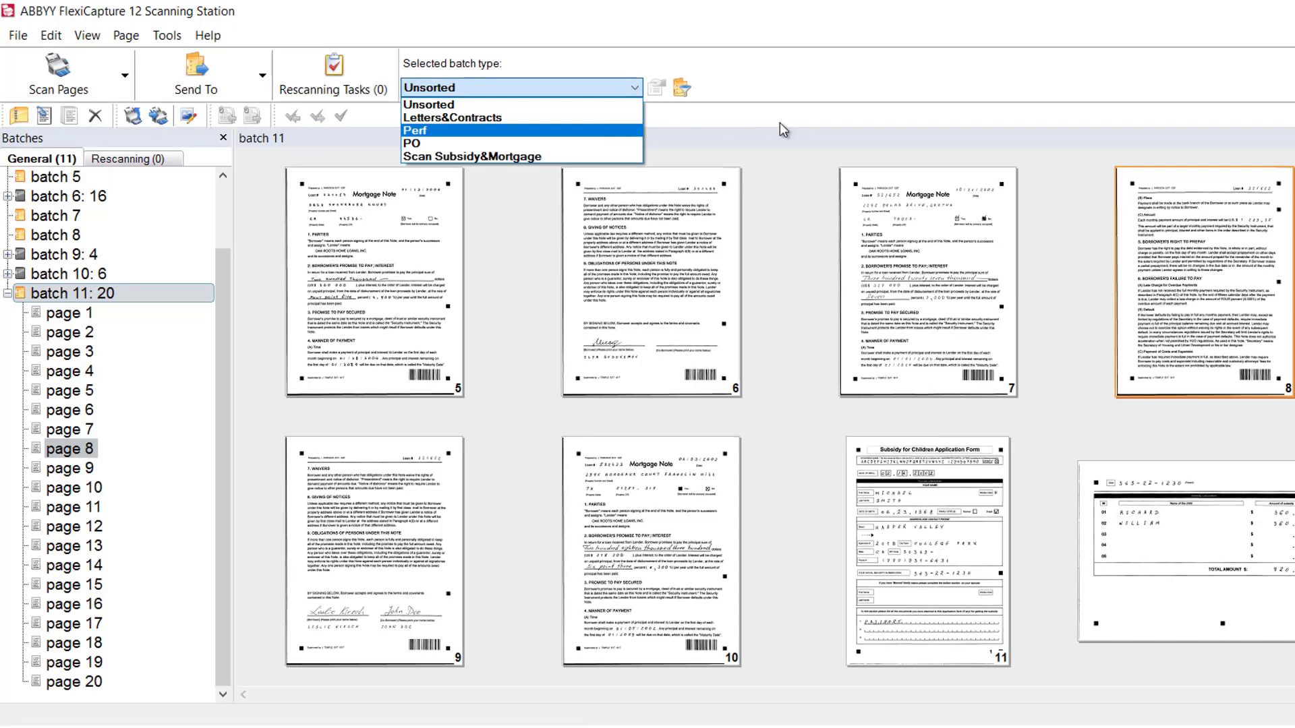
click(9, 298)
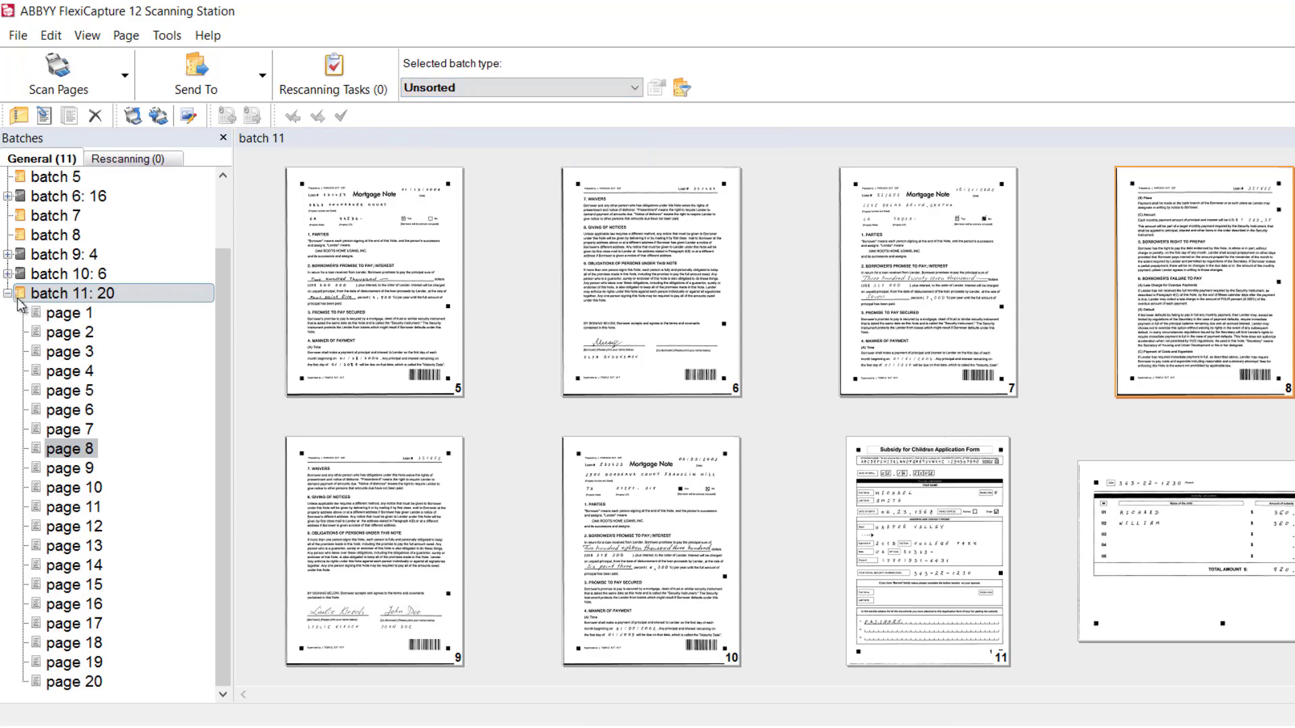
click(8, 295)
Create batch 12, load all 20 Mortgage images into it, and open its sending options
right_click(57, 406)
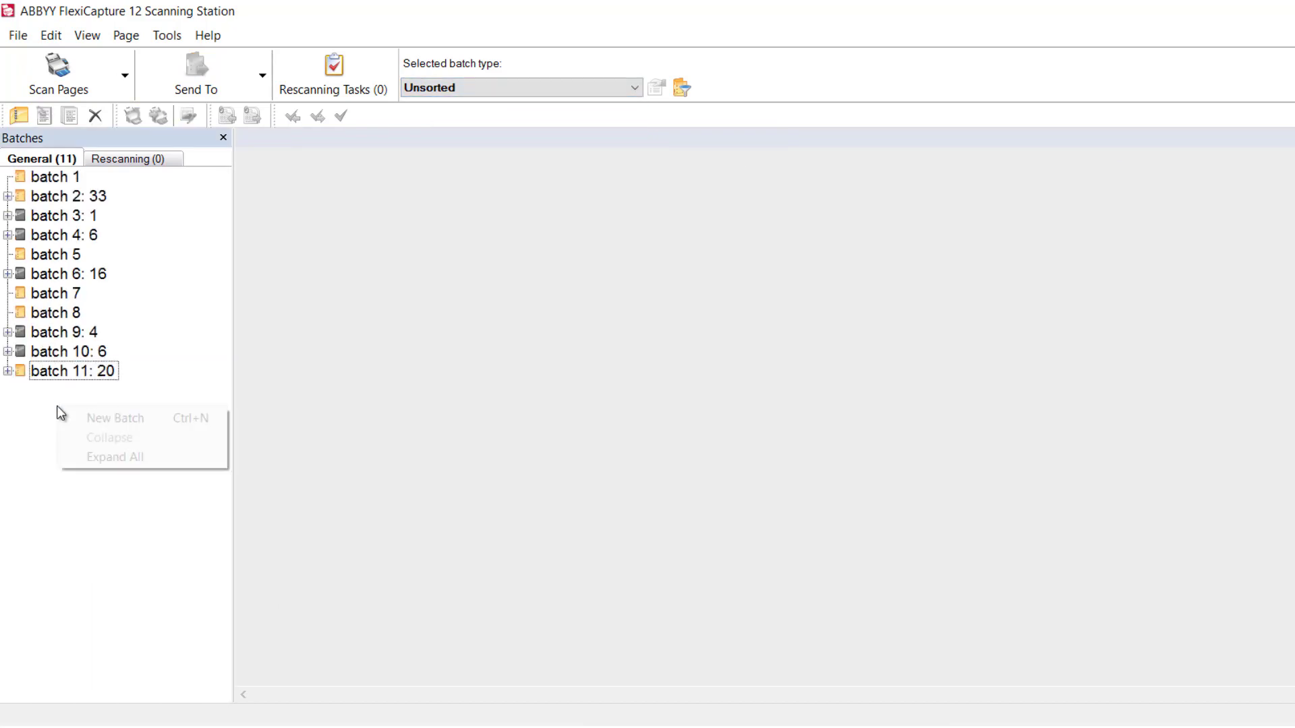
click(93, 418)
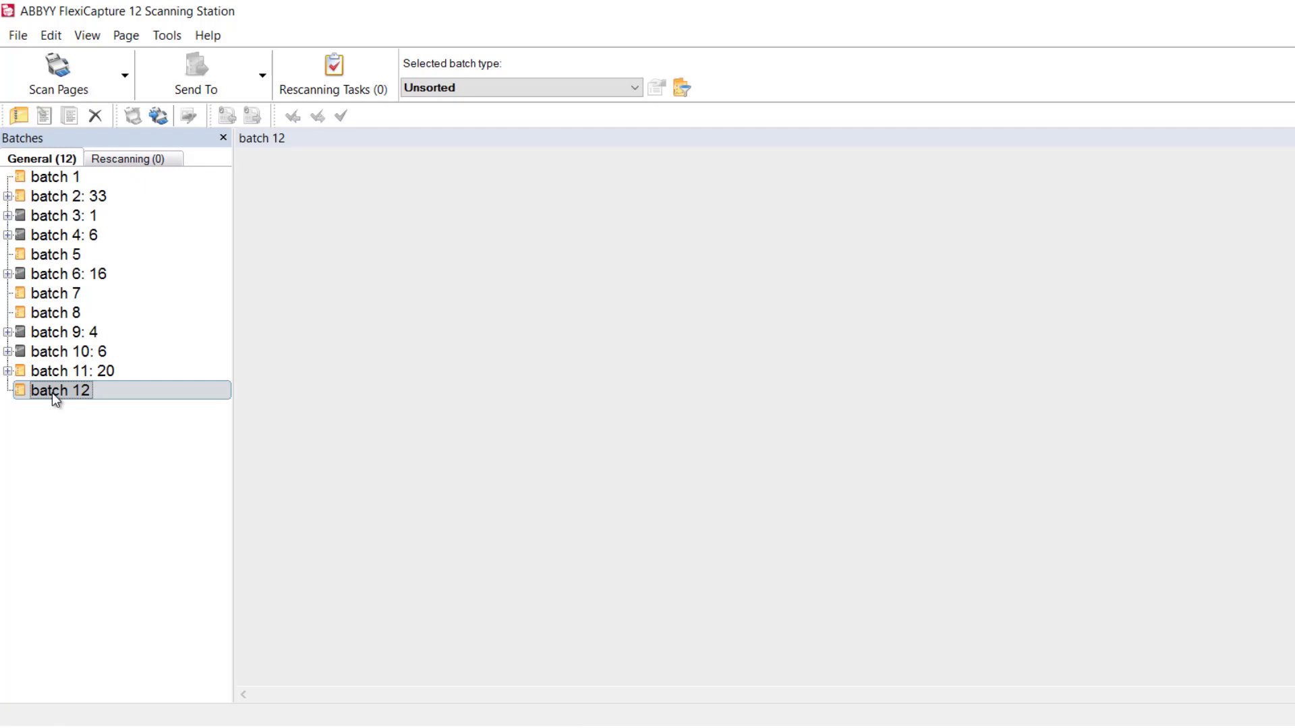
right_click(55, 396)
click(105, 426)
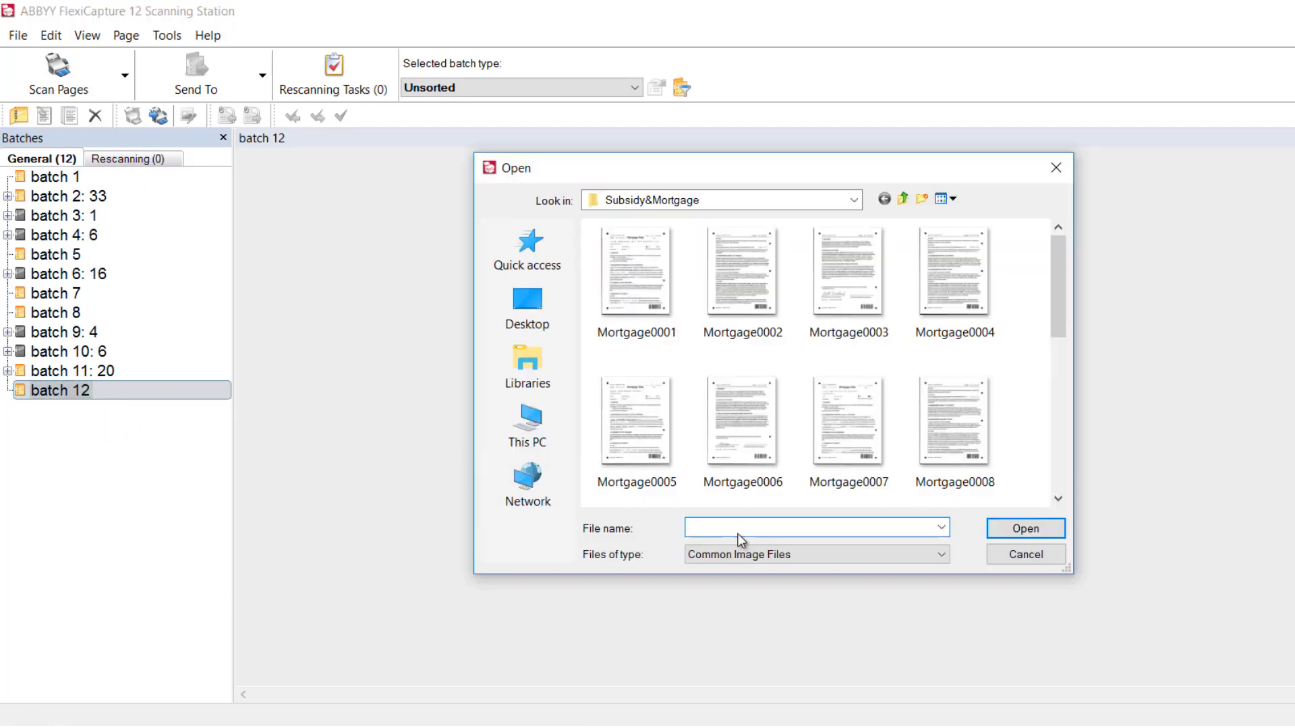
click(1016, 452)
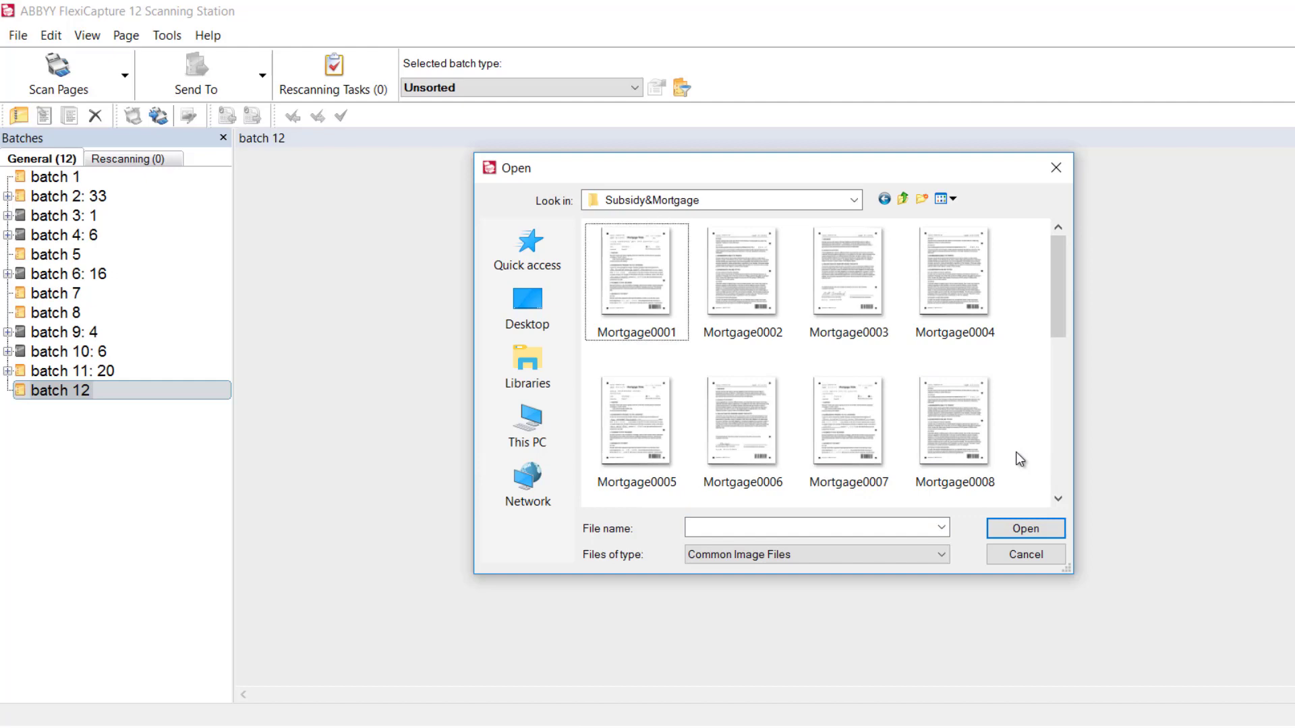
key(ctrl+a)
click(1026, 529)
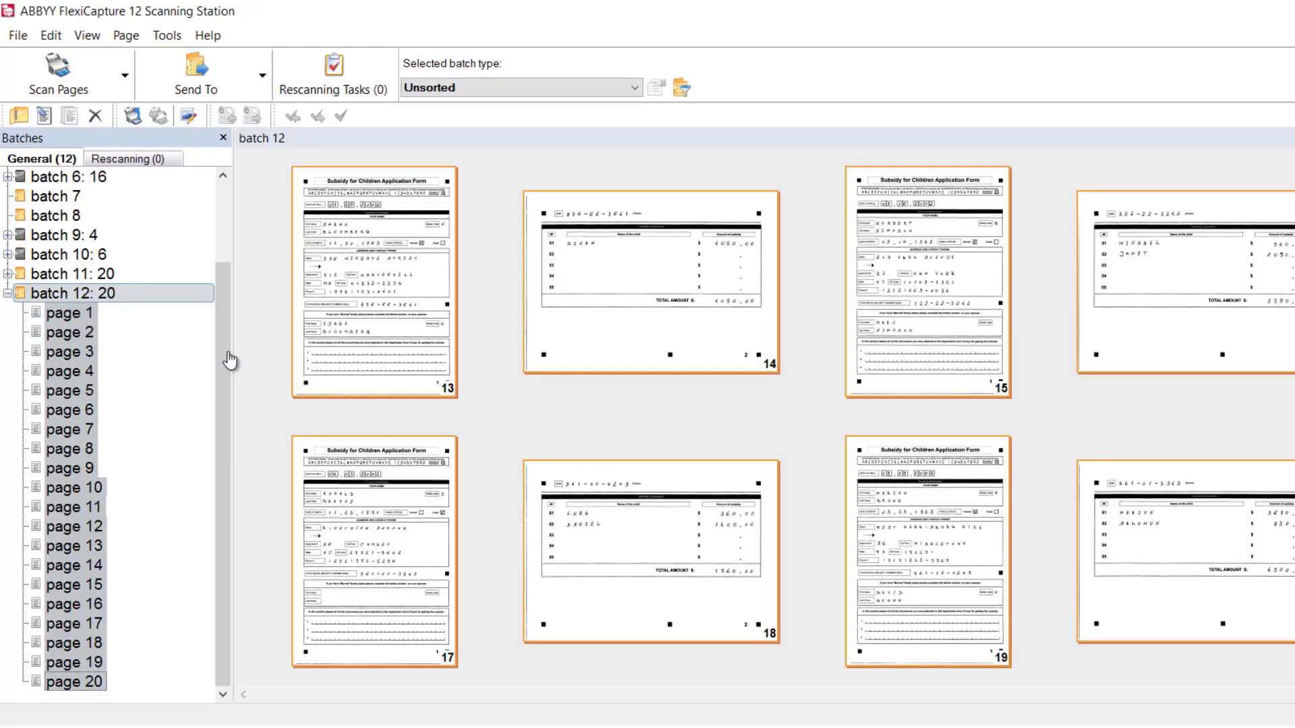
click(262, 75)
click(229, 155)
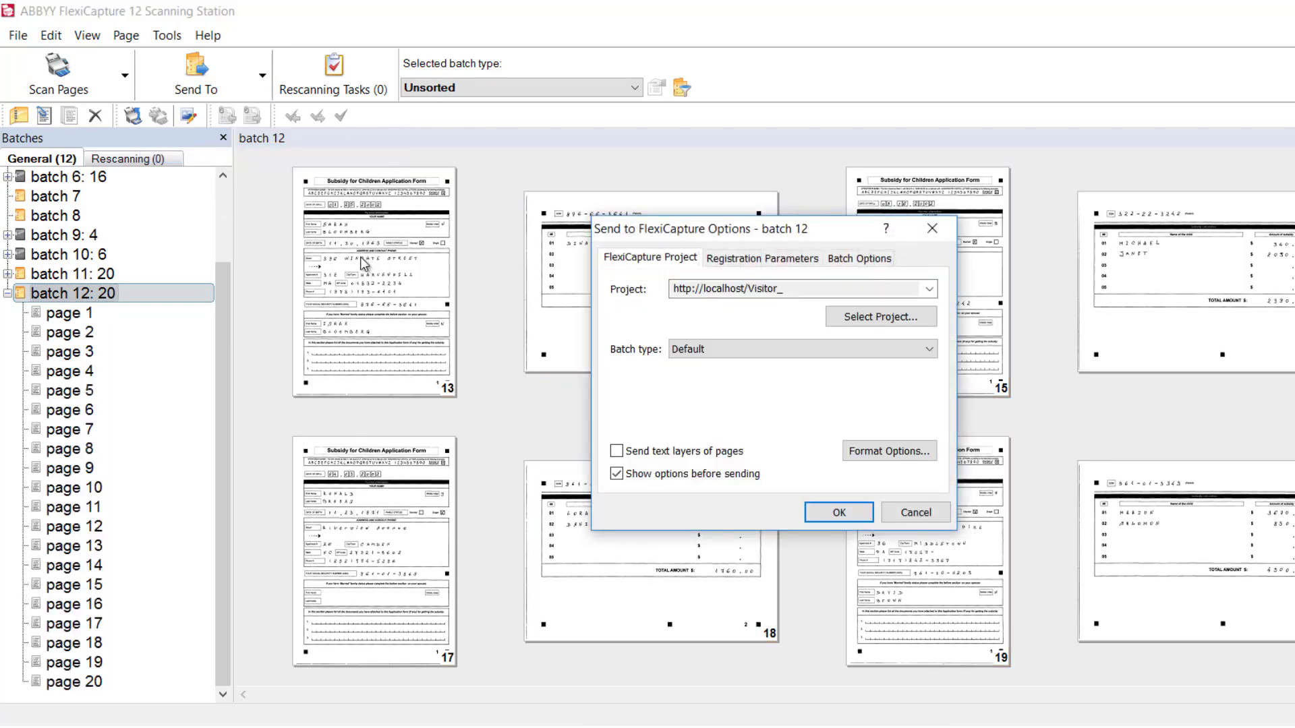
click(931, 292)
click(856, 317)
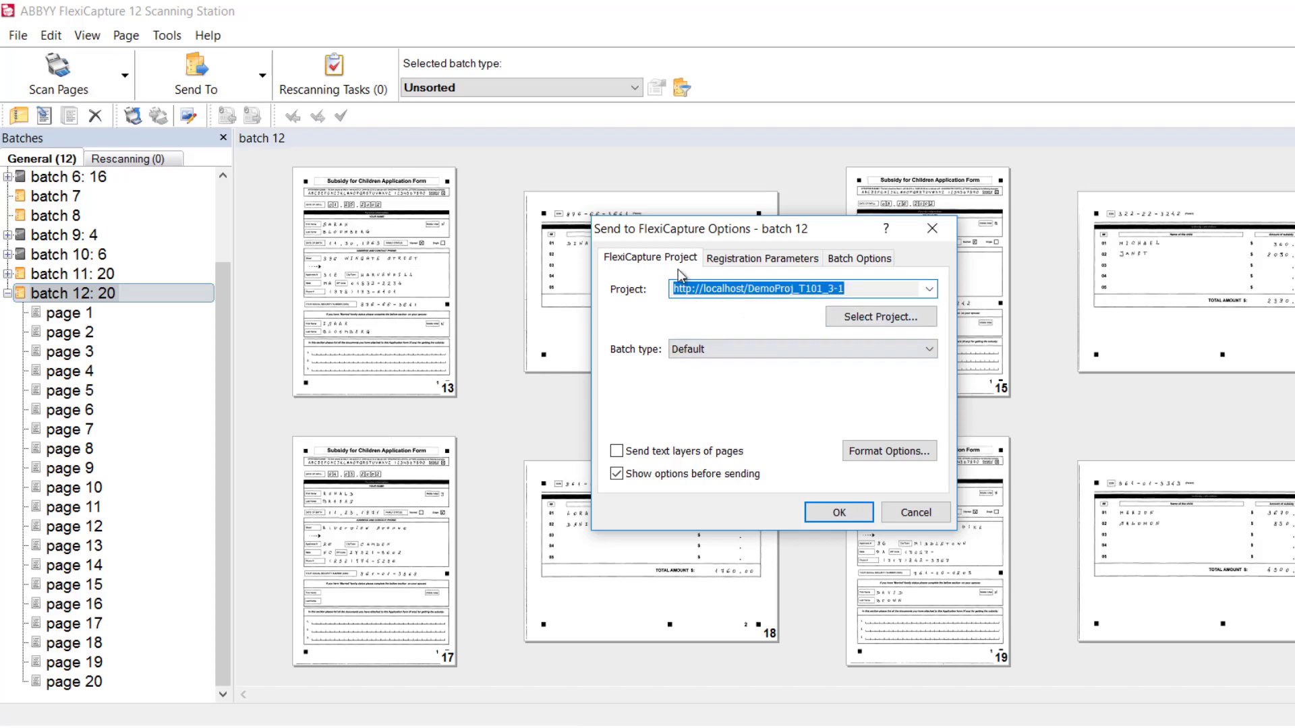
click(728, 259)
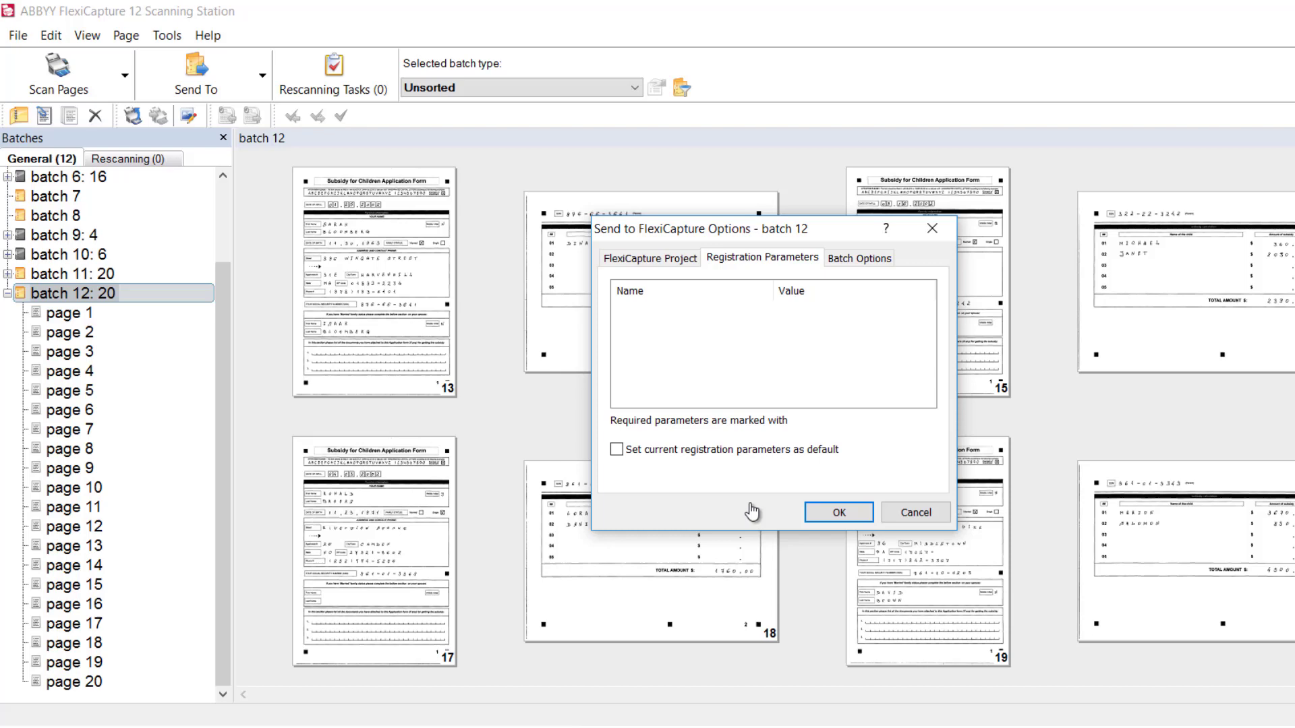
click(921, 515)
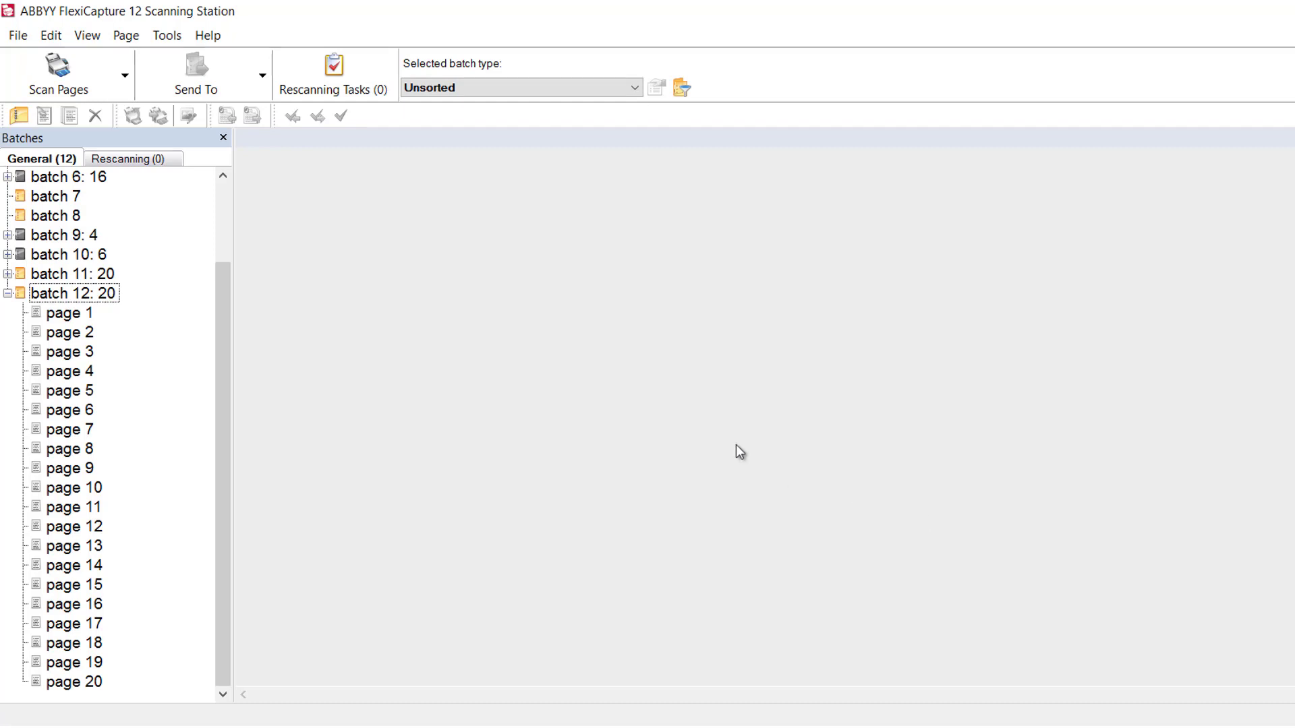
click(168, 34)
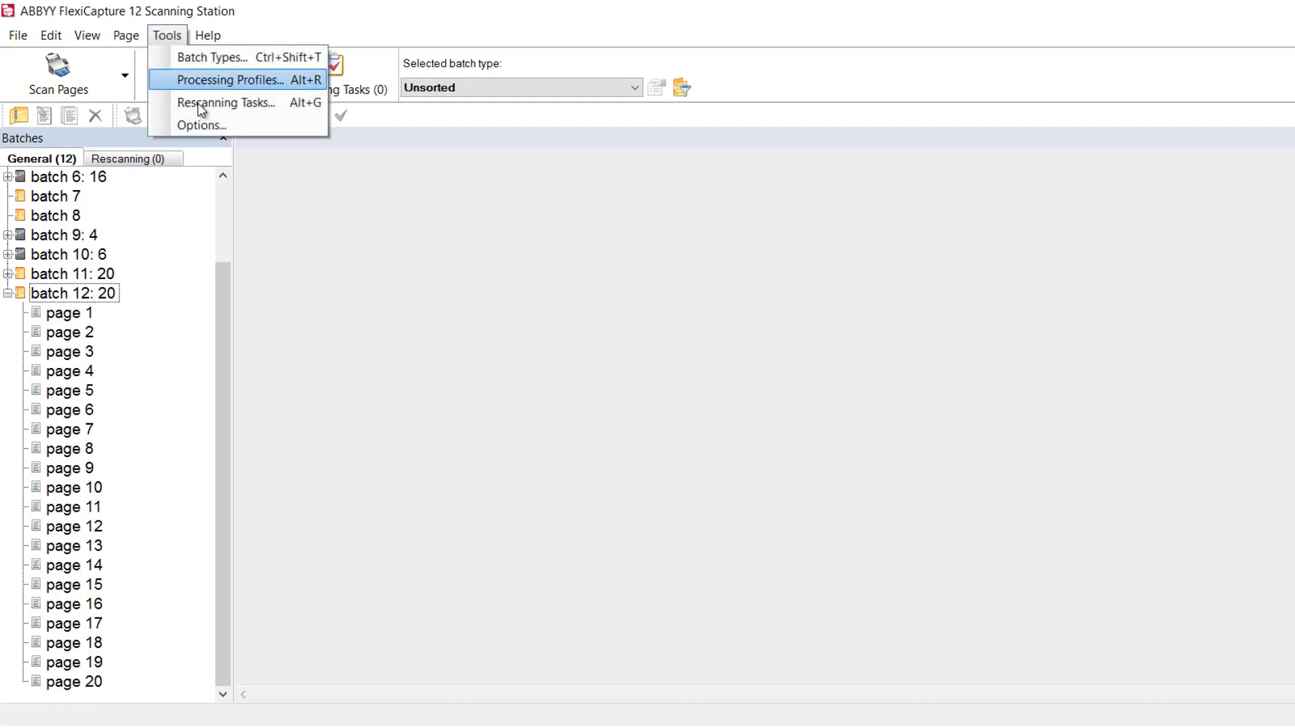
click(205, 127)
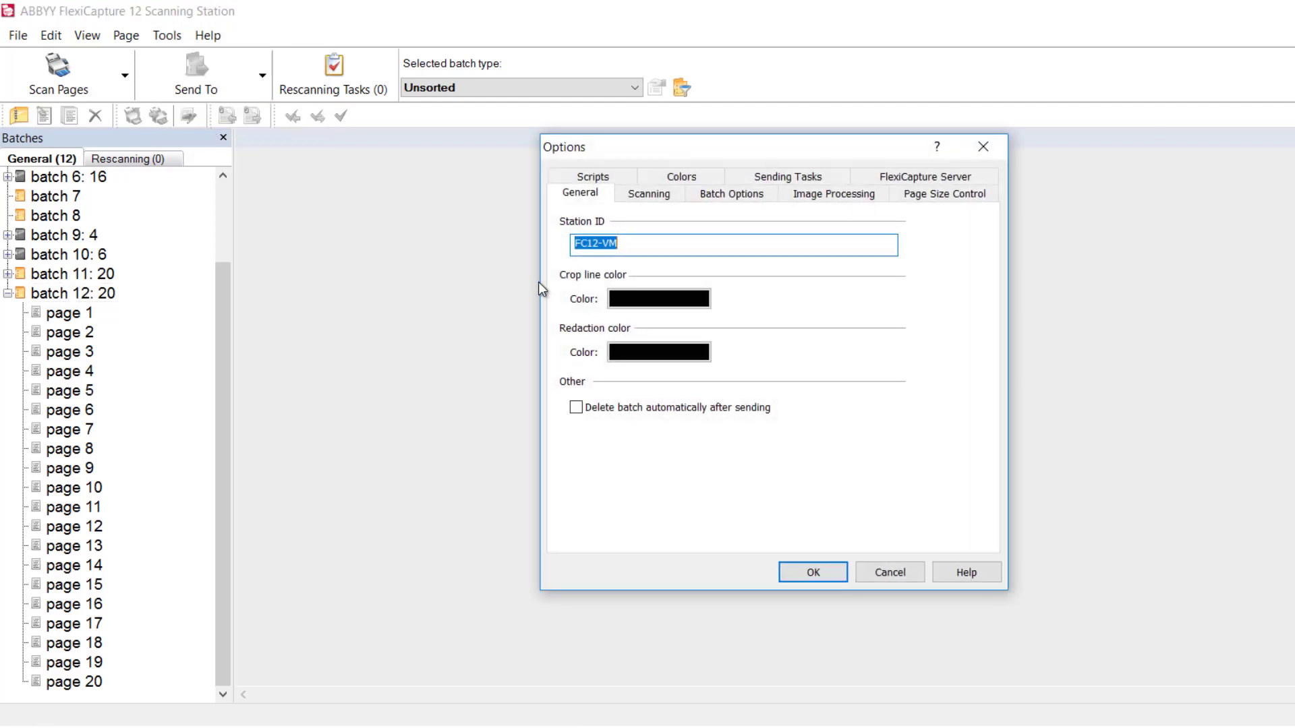
click(674, 174)
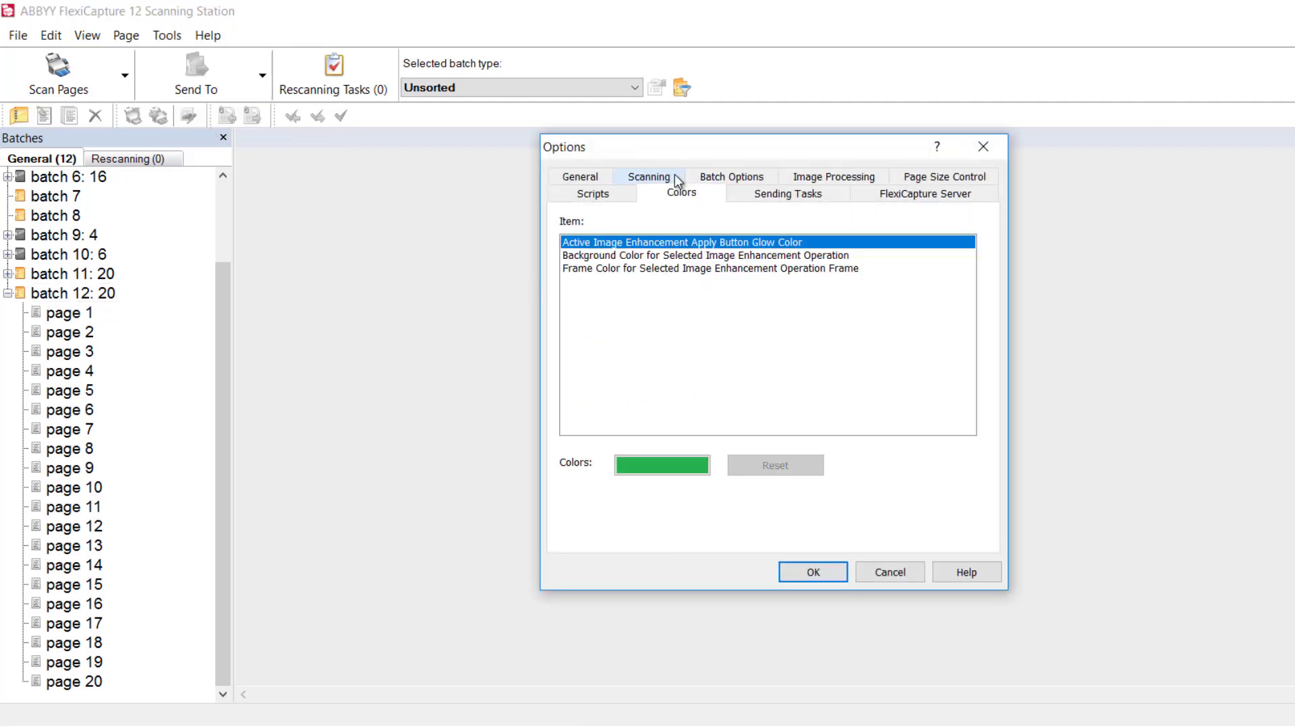
click(737, 174)
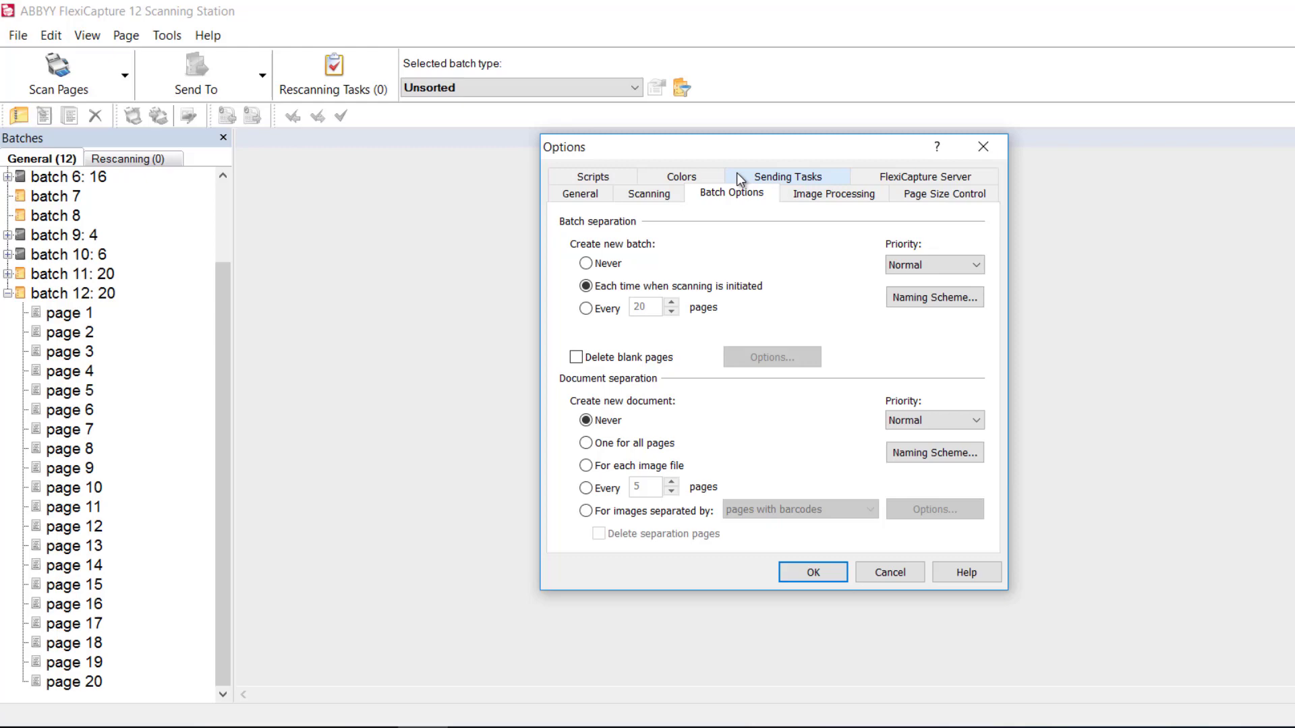
click(832, 193)
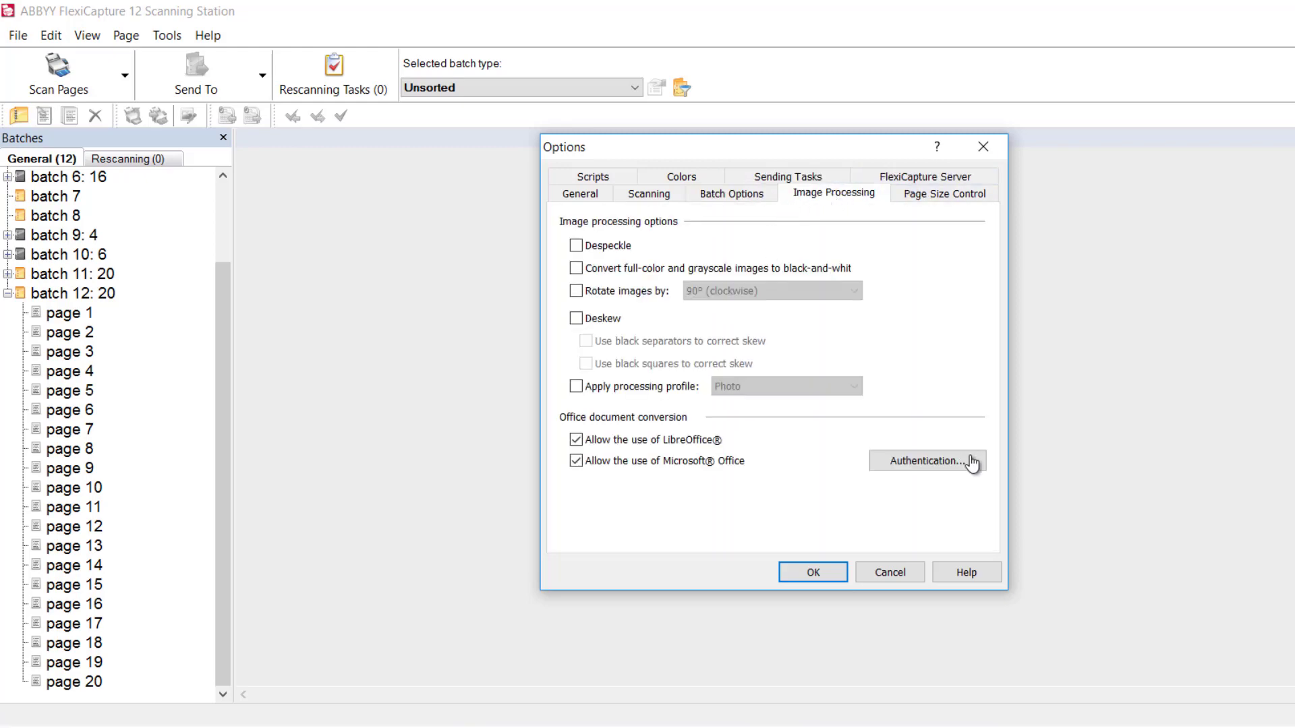
click(883, 573)
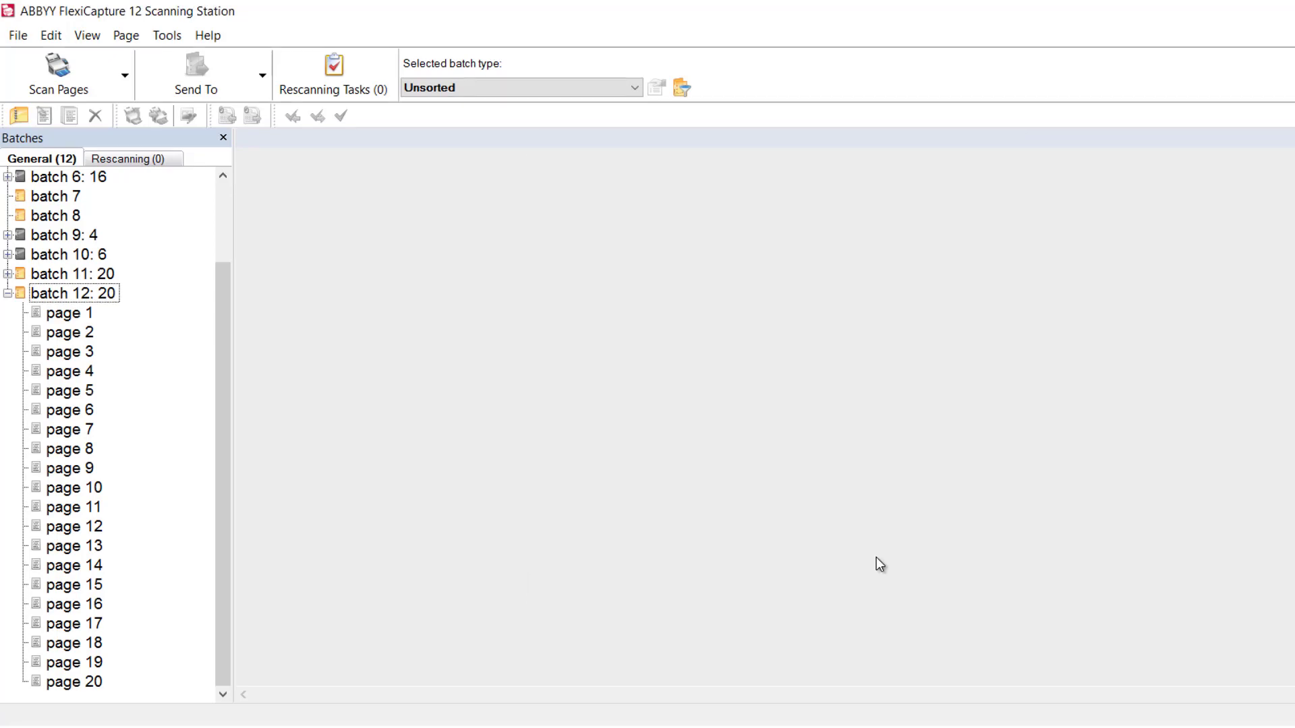
Start a new batch type from the Tools > Batch Types list
click(168, 37)
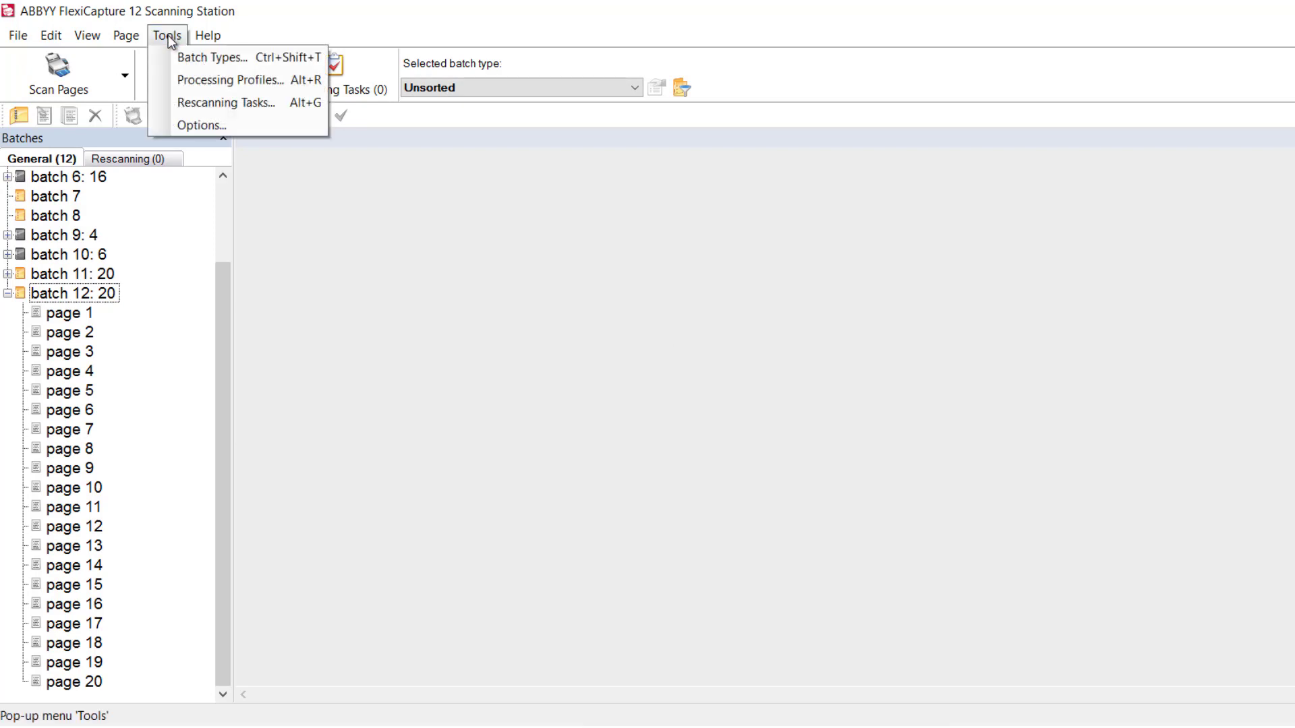
click(184, 55)
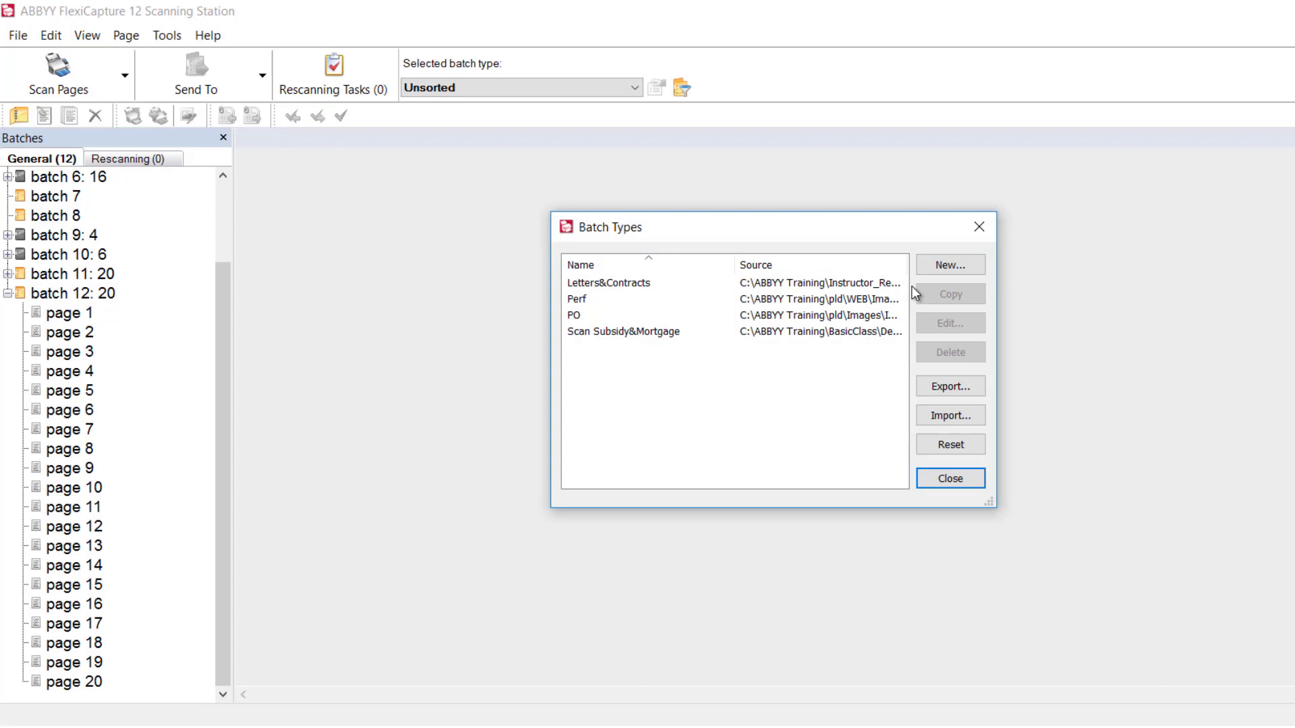
click(948, 266)
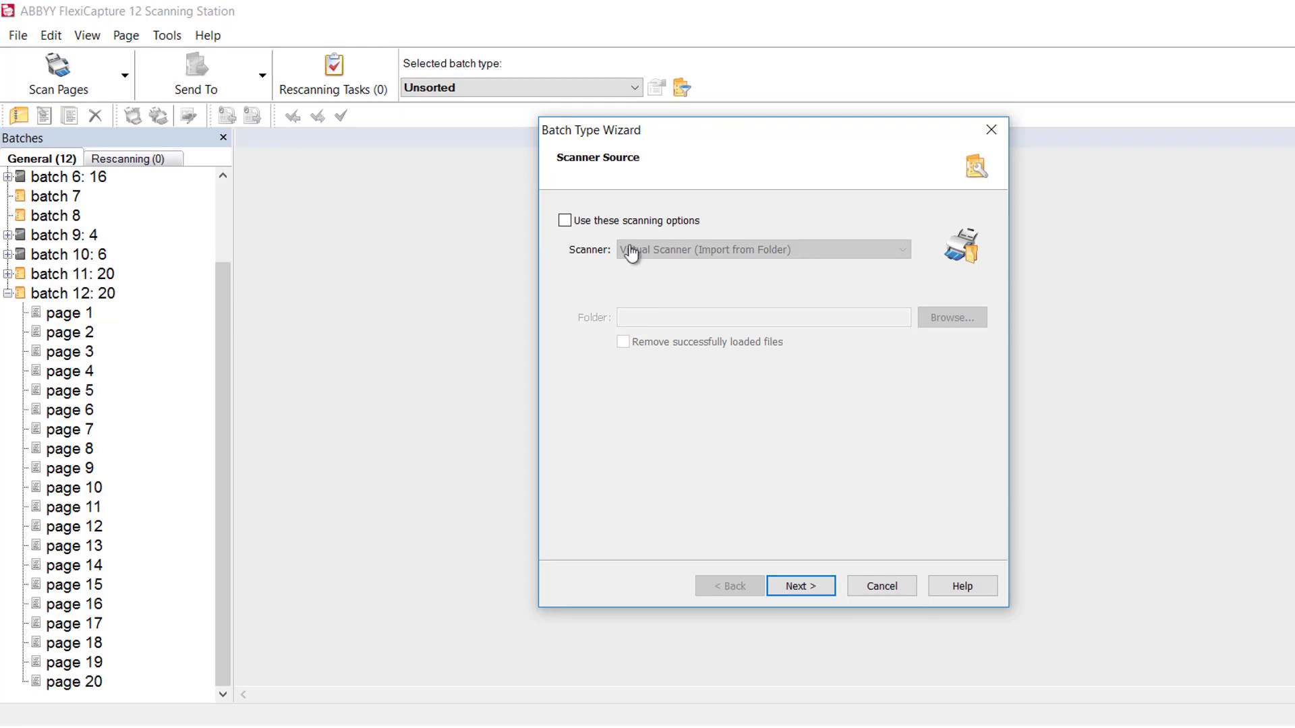
Give the batch type its own scanning options using User Scanner, reviewing its scanner settings
click(565, 221)
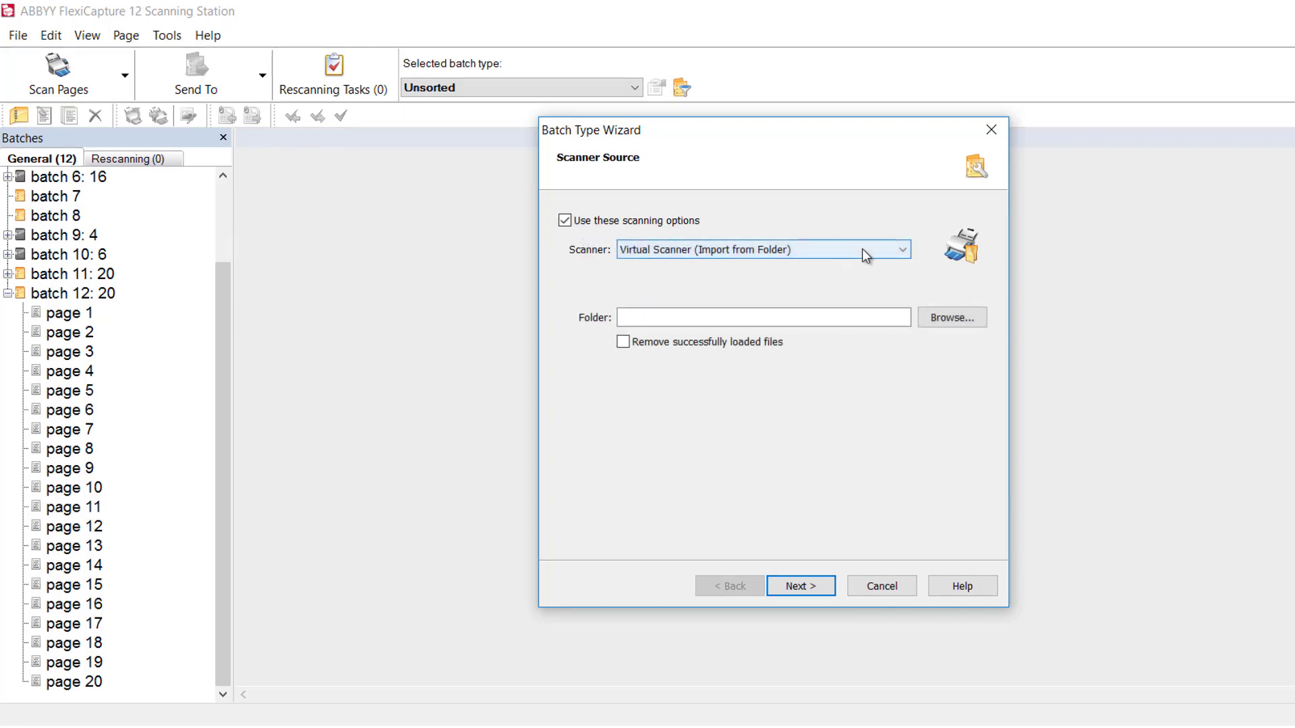
click(903, 251)
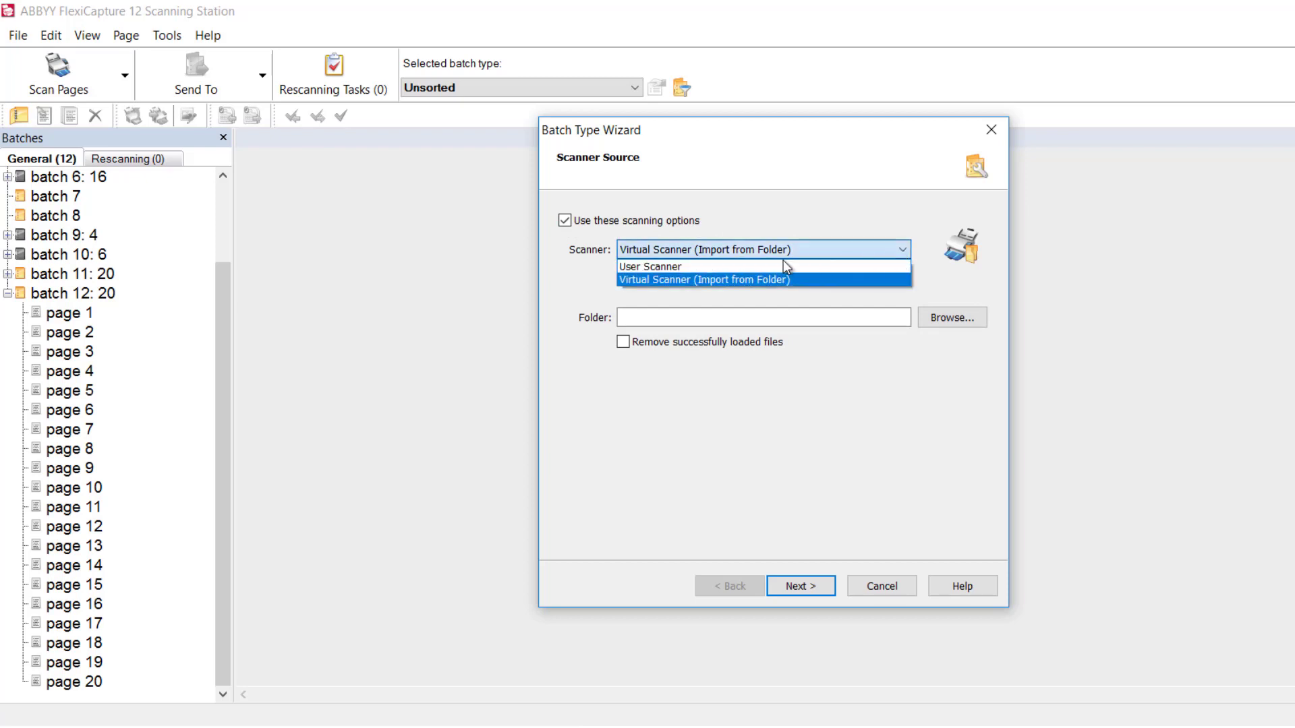
click(724, 266)
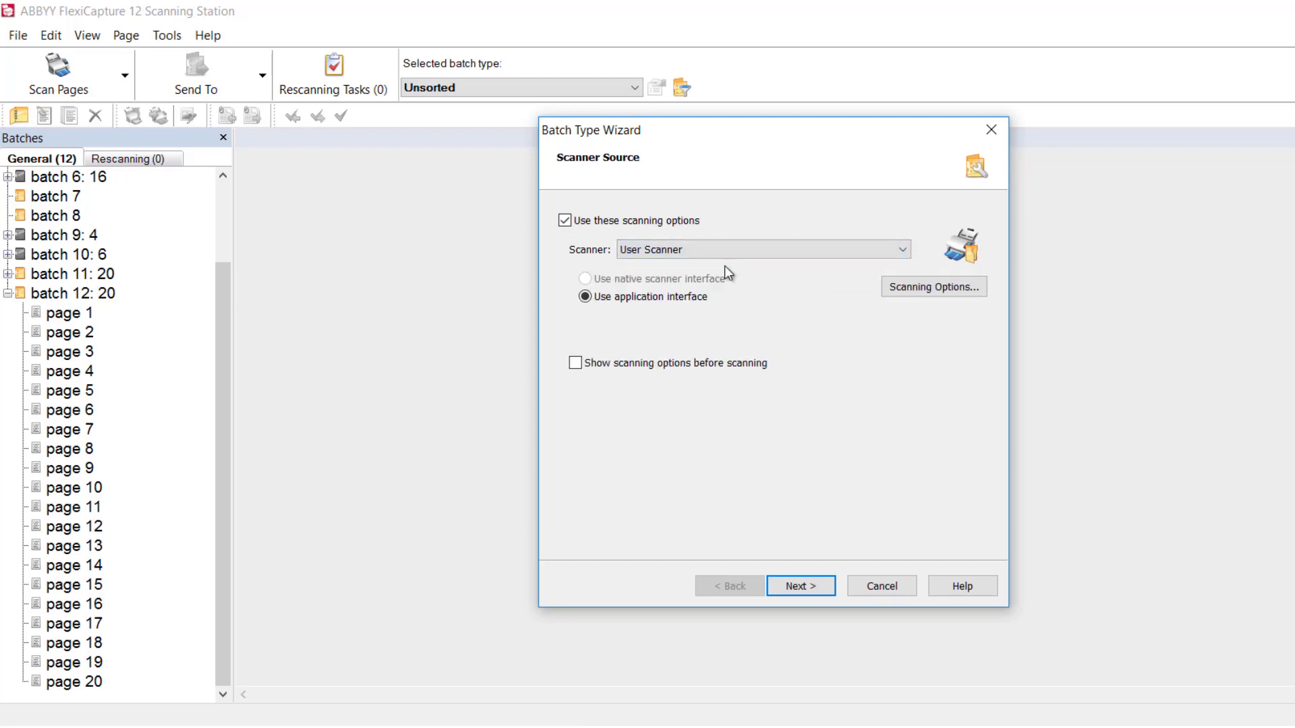
click(919, 294)
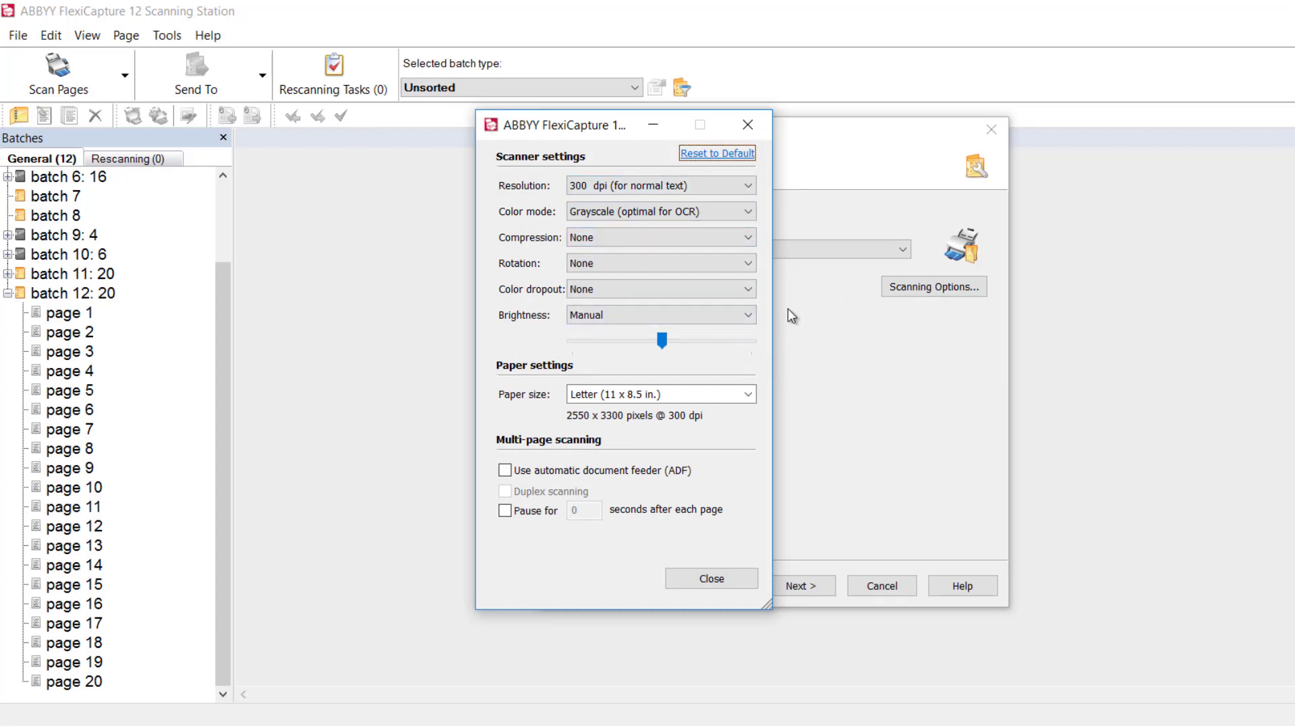
click(710, 581)
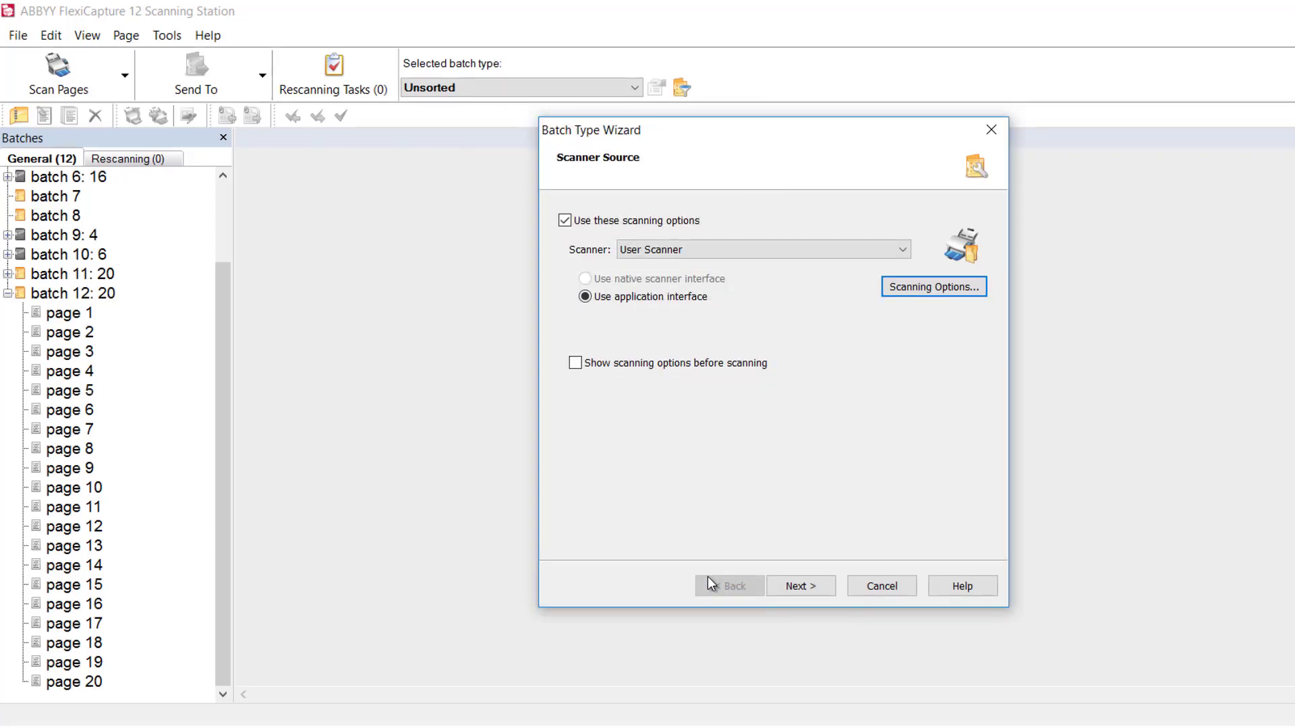
Switch the scanner to Virtual Scanner (Import from Folder) using the pasted CustQuest folder path
click(709, 249)
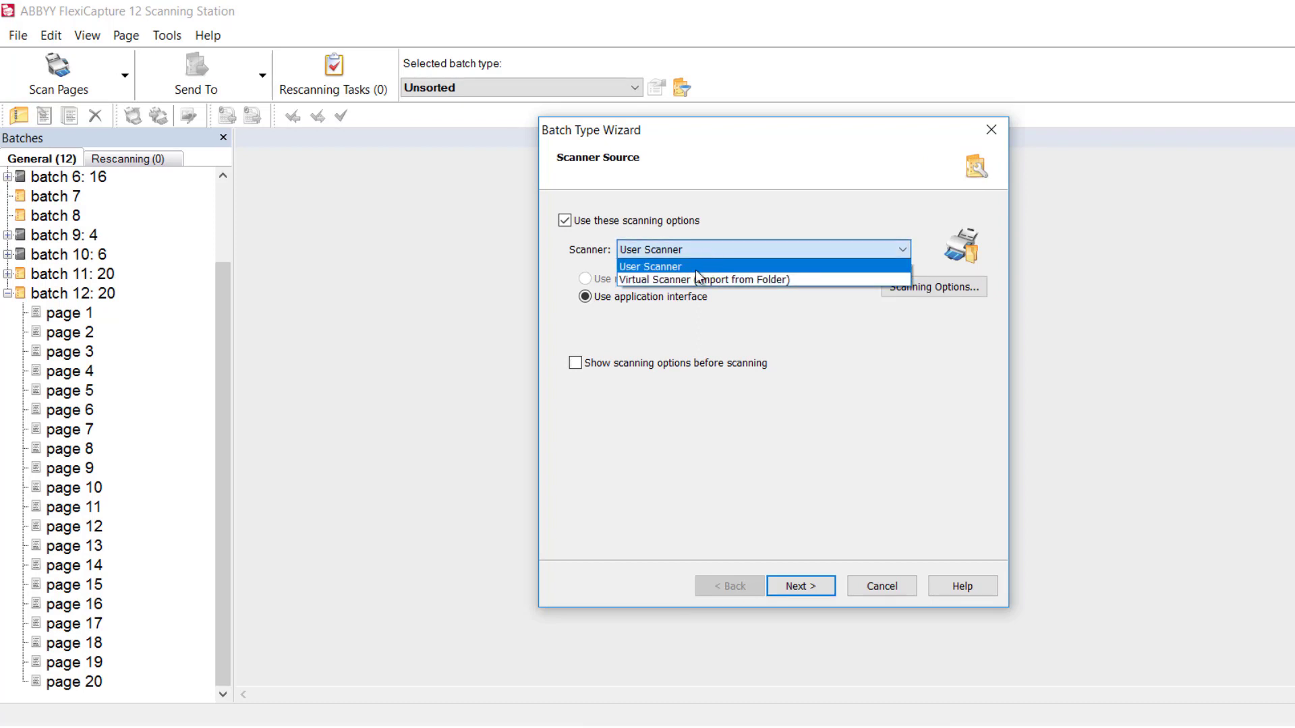
click(691, 279)
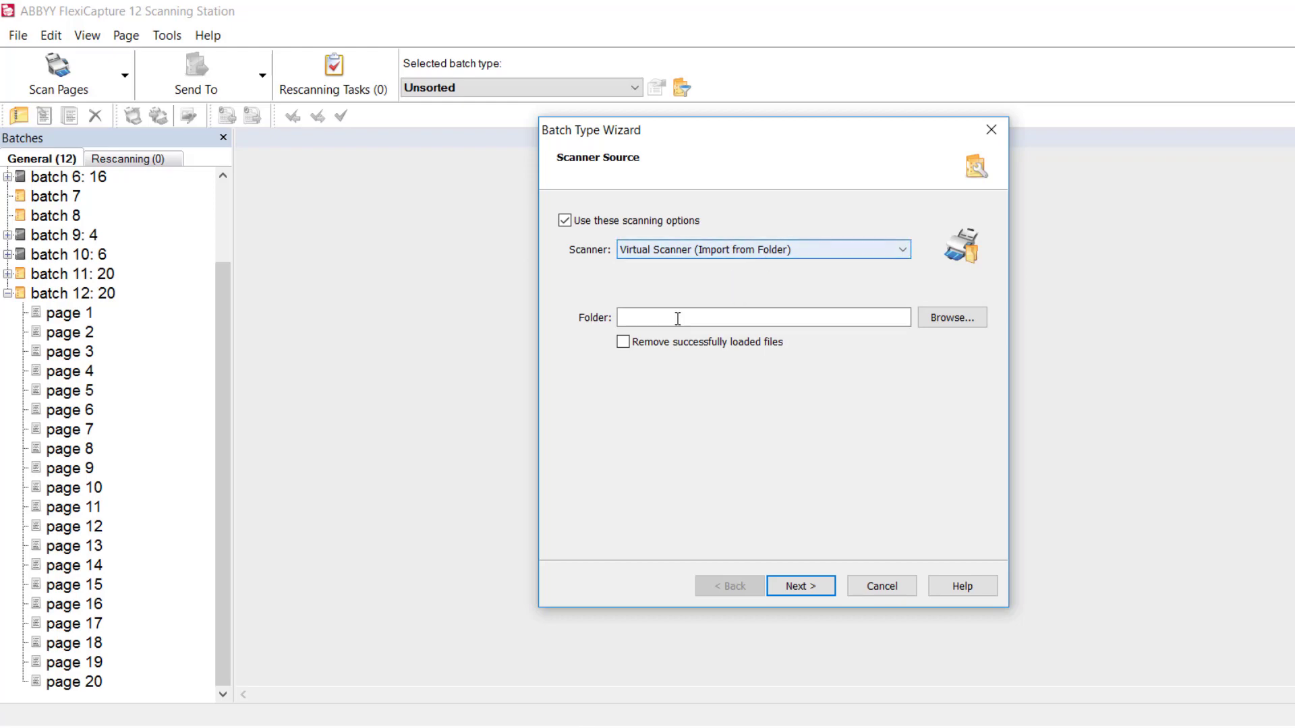
click(639, 317)
key(ctrl+v)
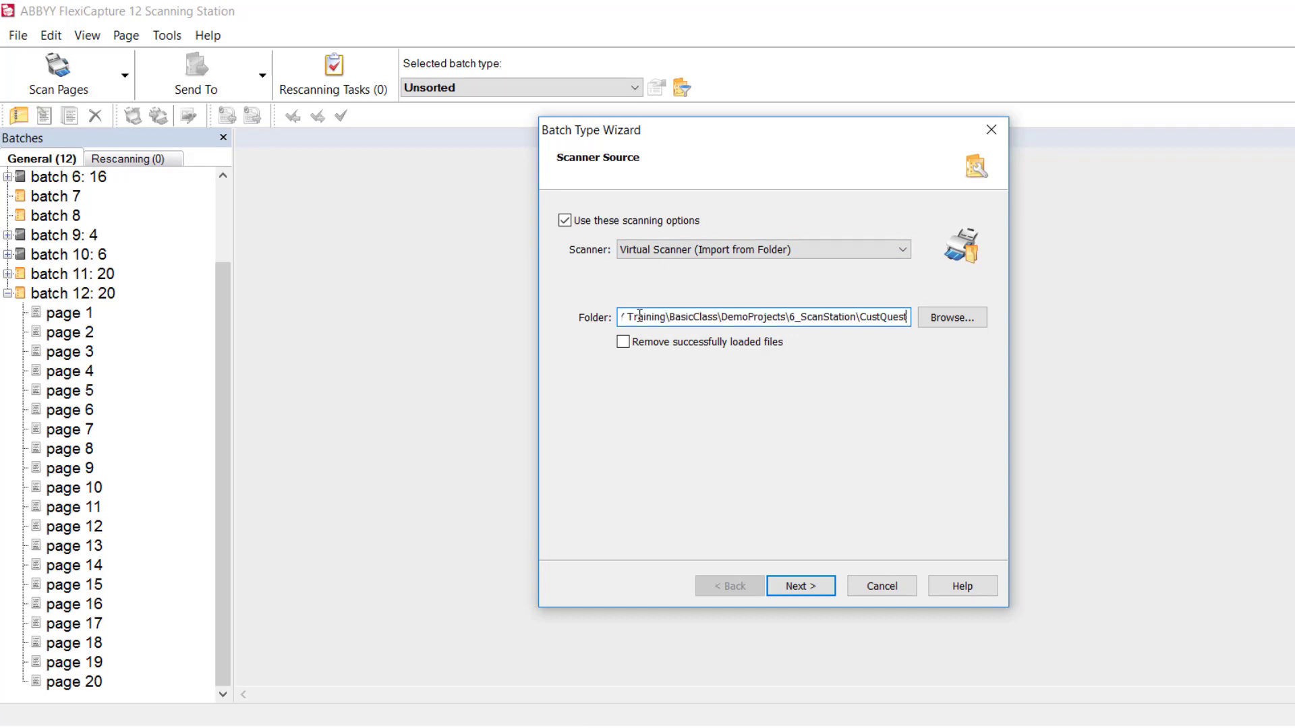
click(809, 592)
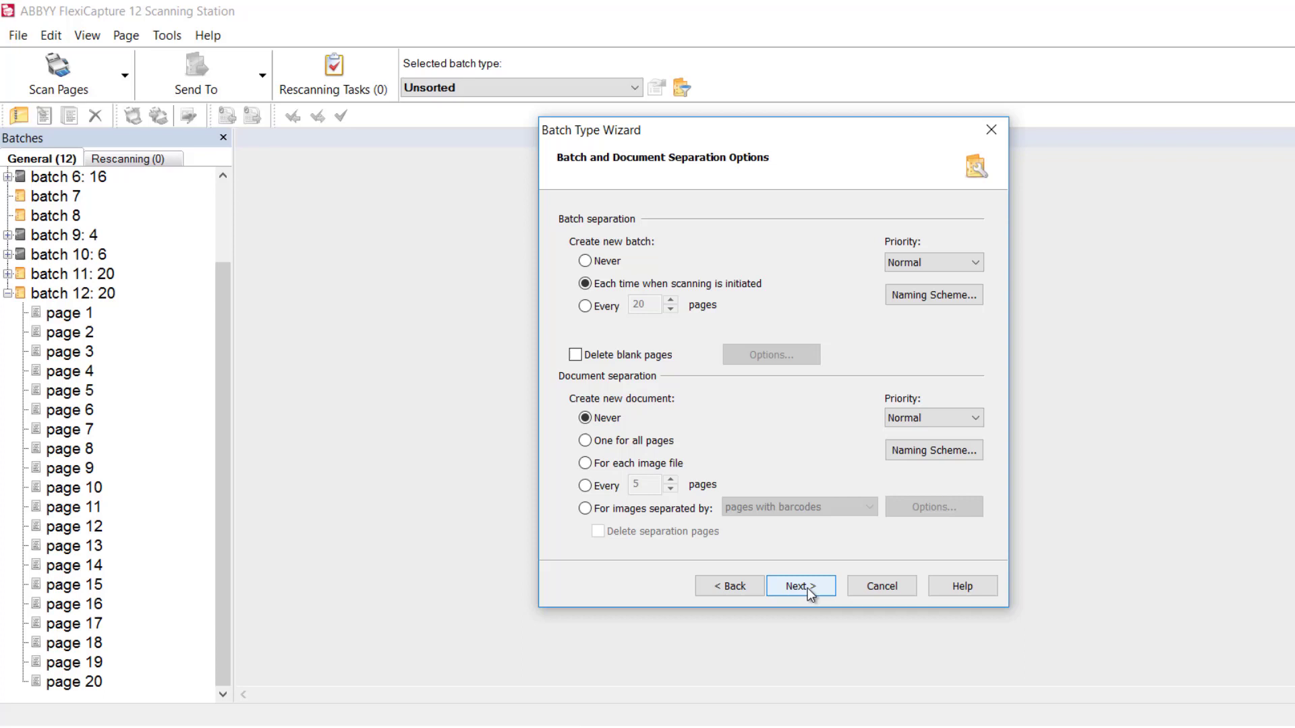
Accept the default separation and image processing options
click(809, 590)
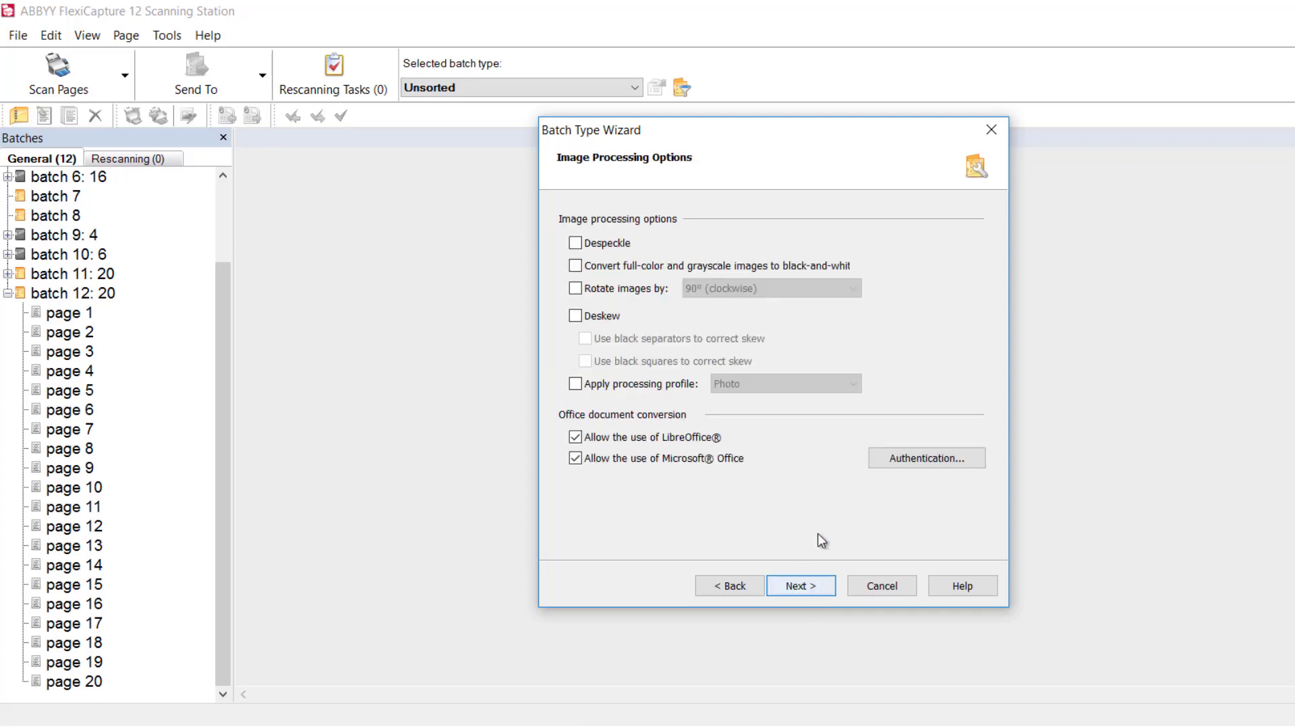
click(823, 595)
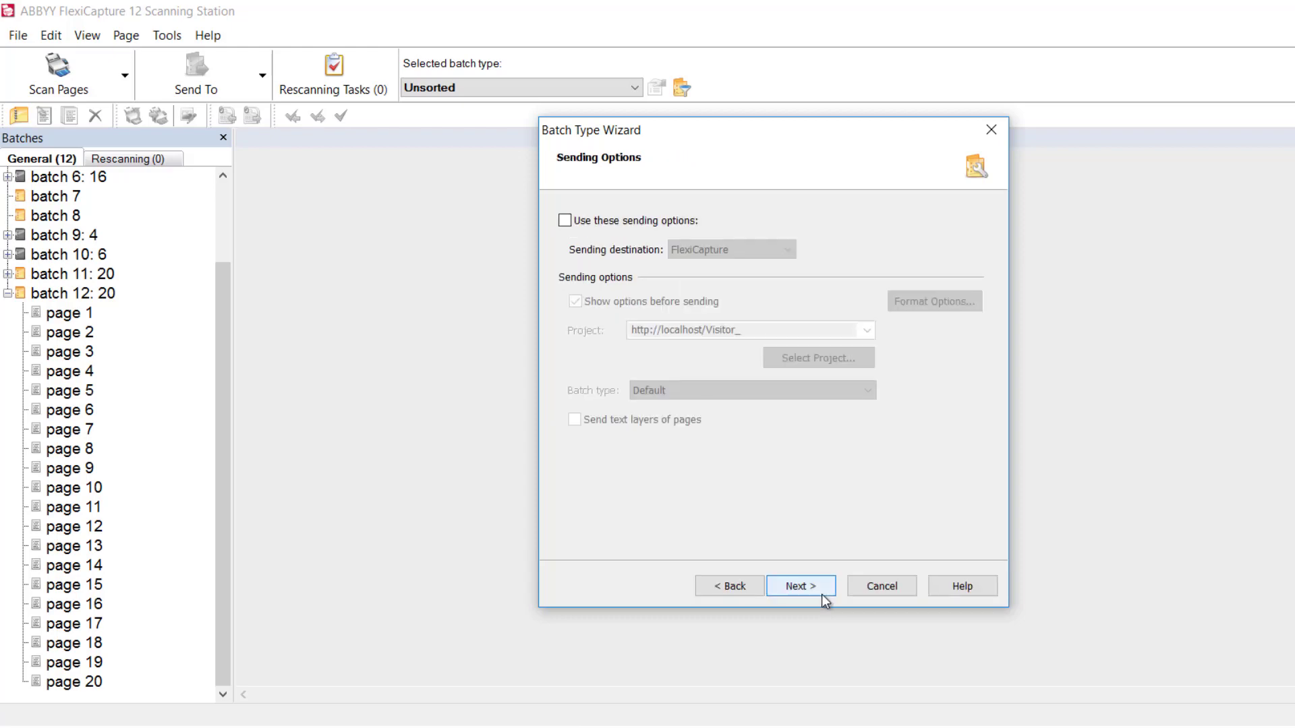
Enable sending to project DemoProj_T101_3-1 with server batch type Customer Questionnaires
click(566, 221)
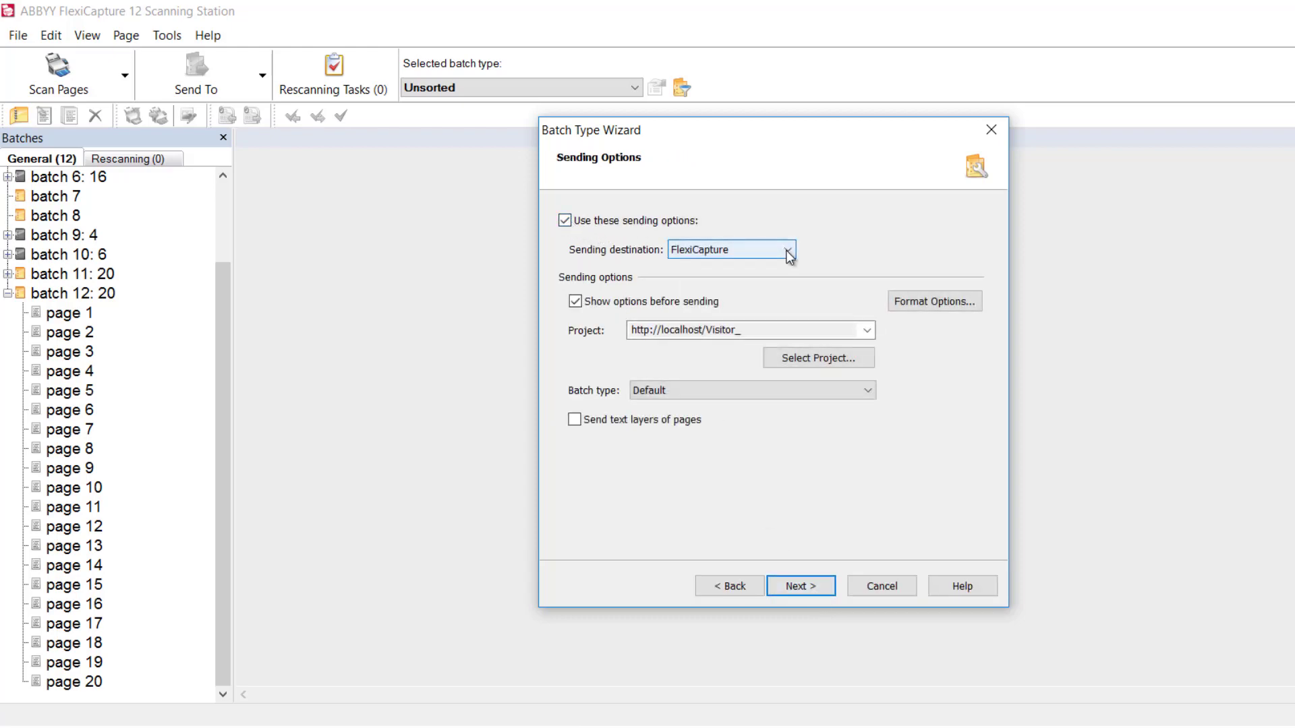
click(851, 361)
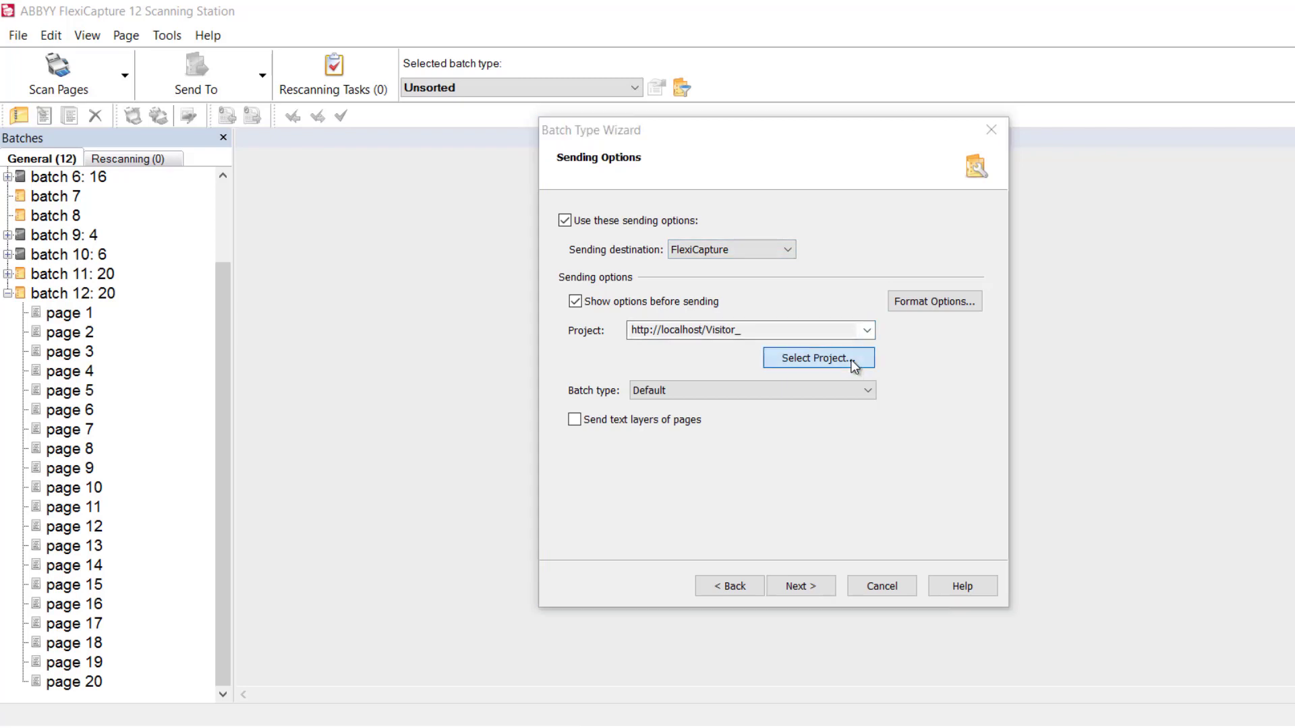
drag(911, 407, 911, 429)
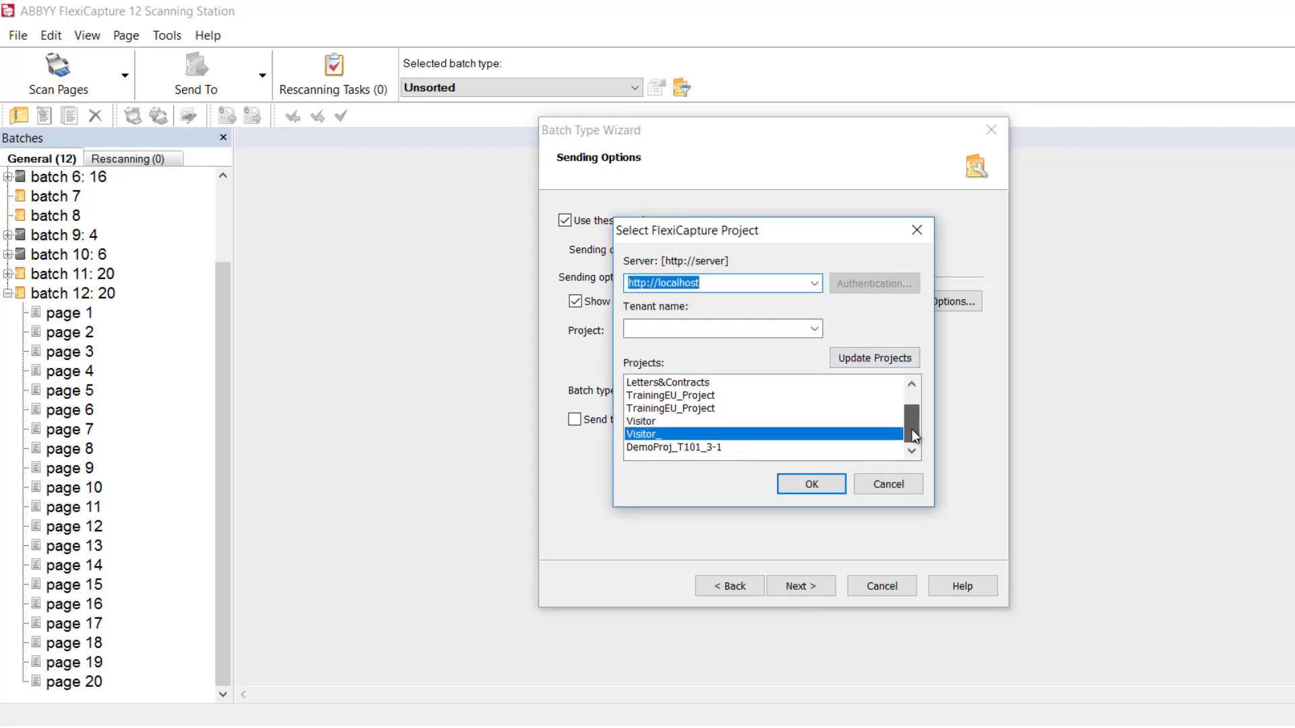
click(704, 450)
click(812, 485)
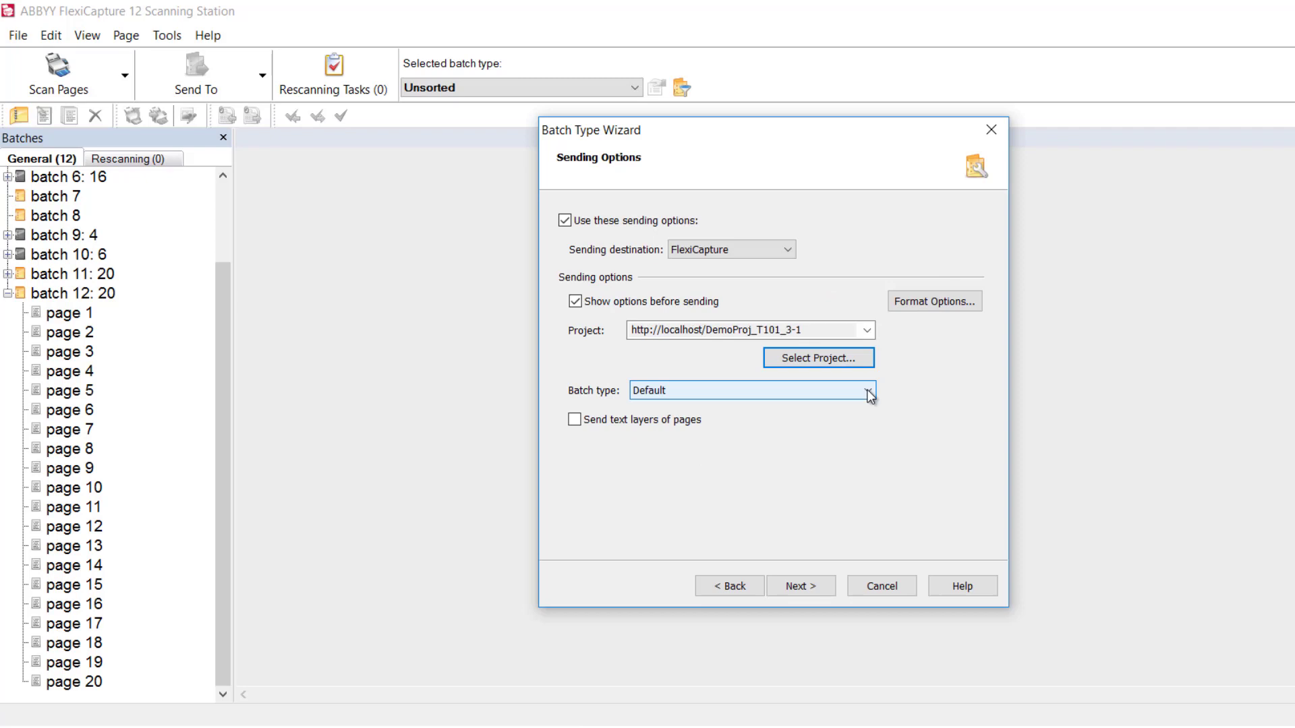
click(869, 391)
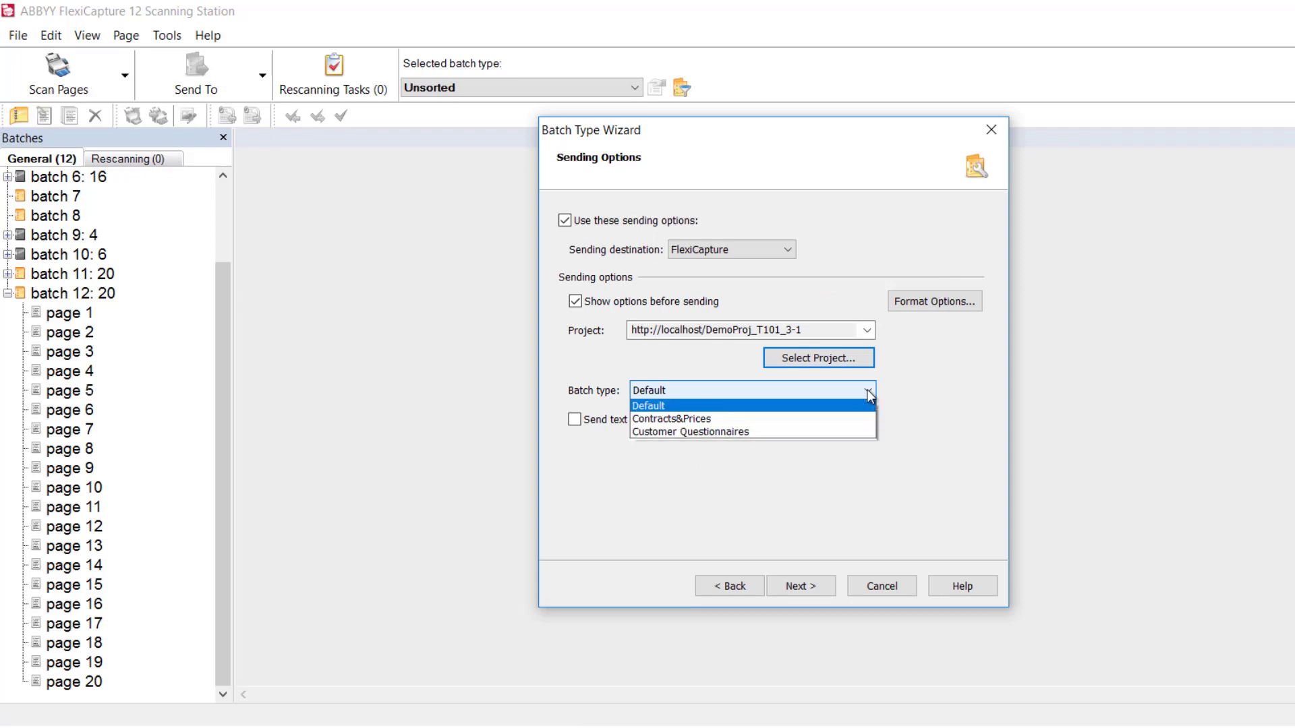
click(718, 433)
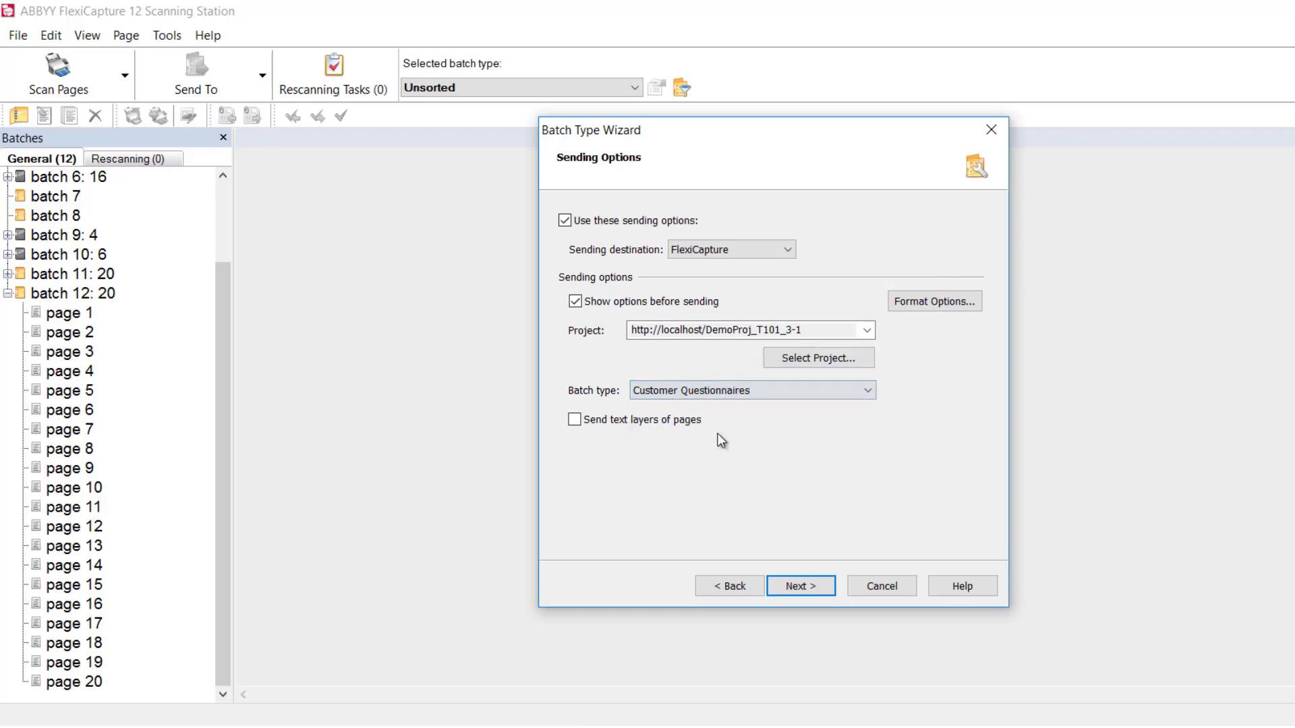
click(795, 589)
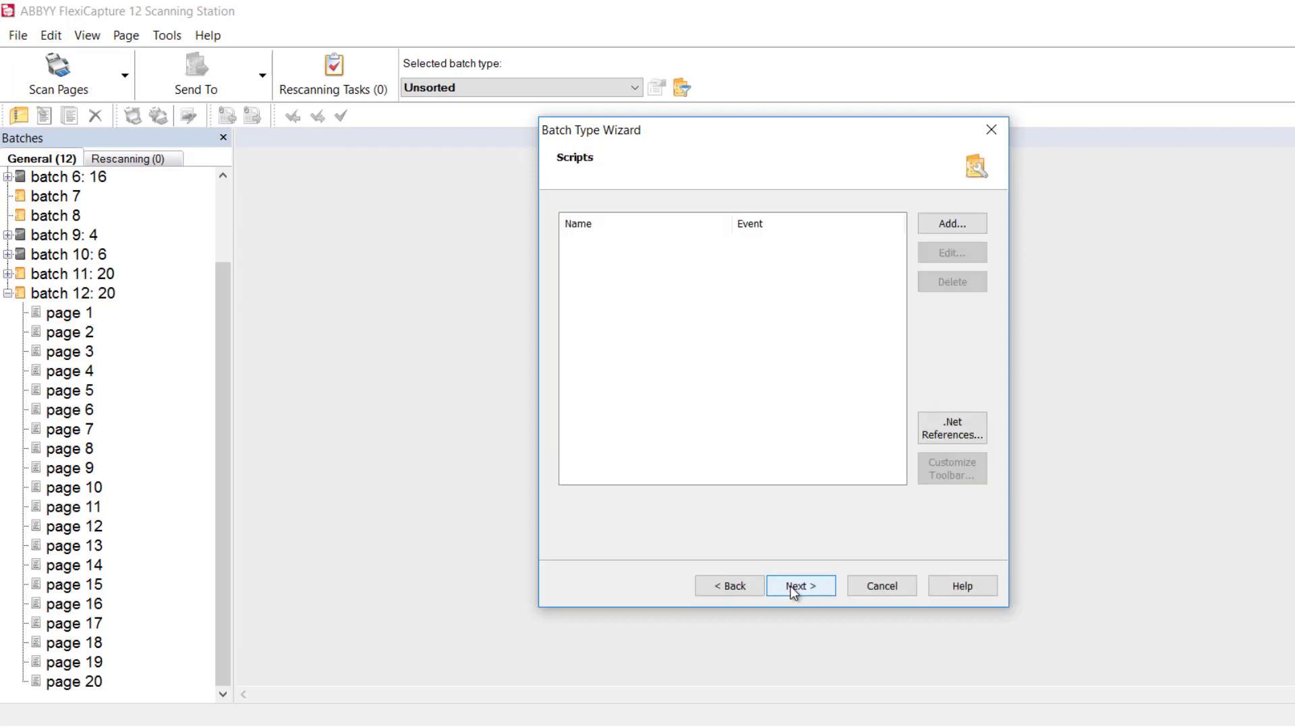
Import the server's registration parameters, keeping default document types and page size settings
click(795, 589)
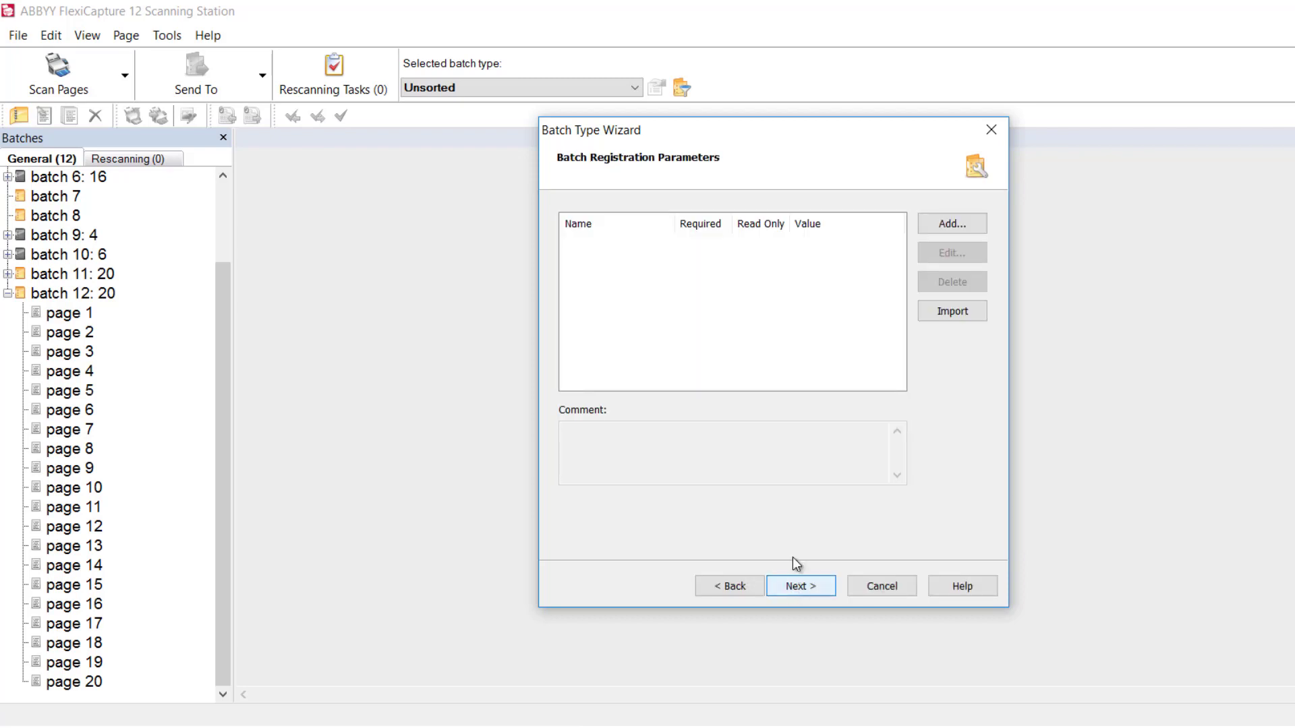
click(971, 311)
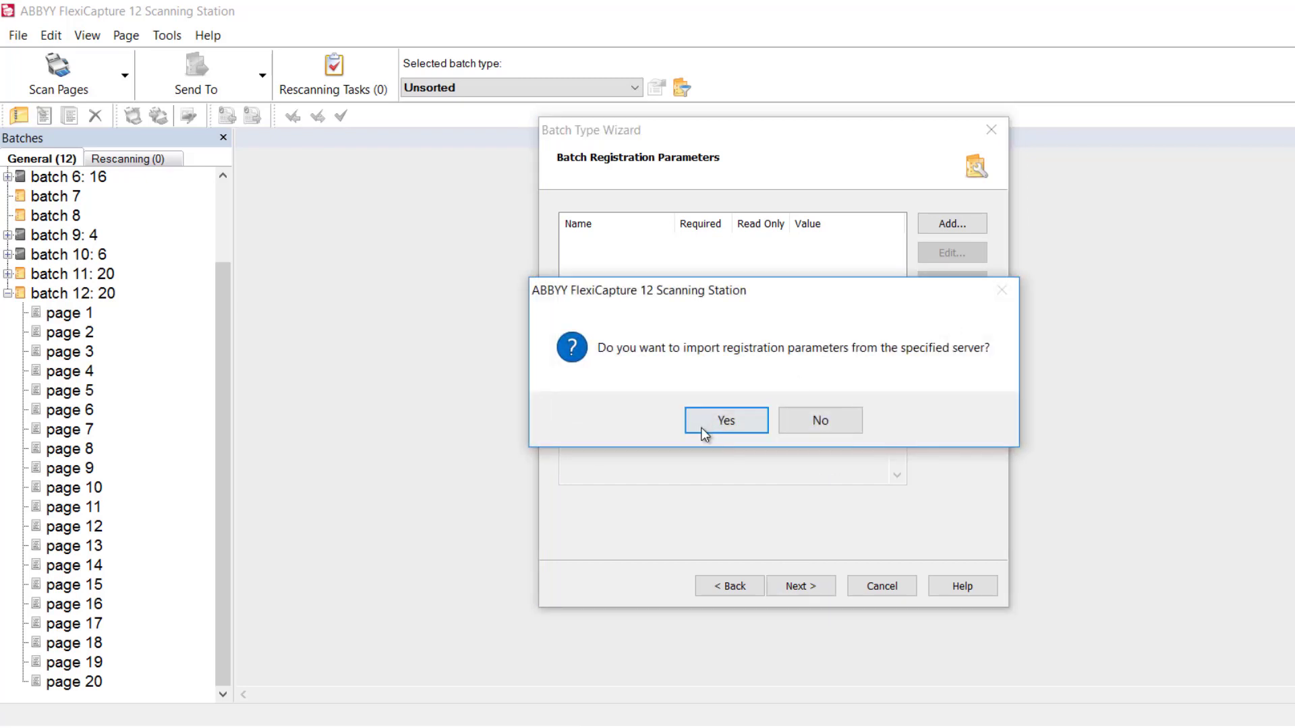
click(742, 421)
click(800, 585)
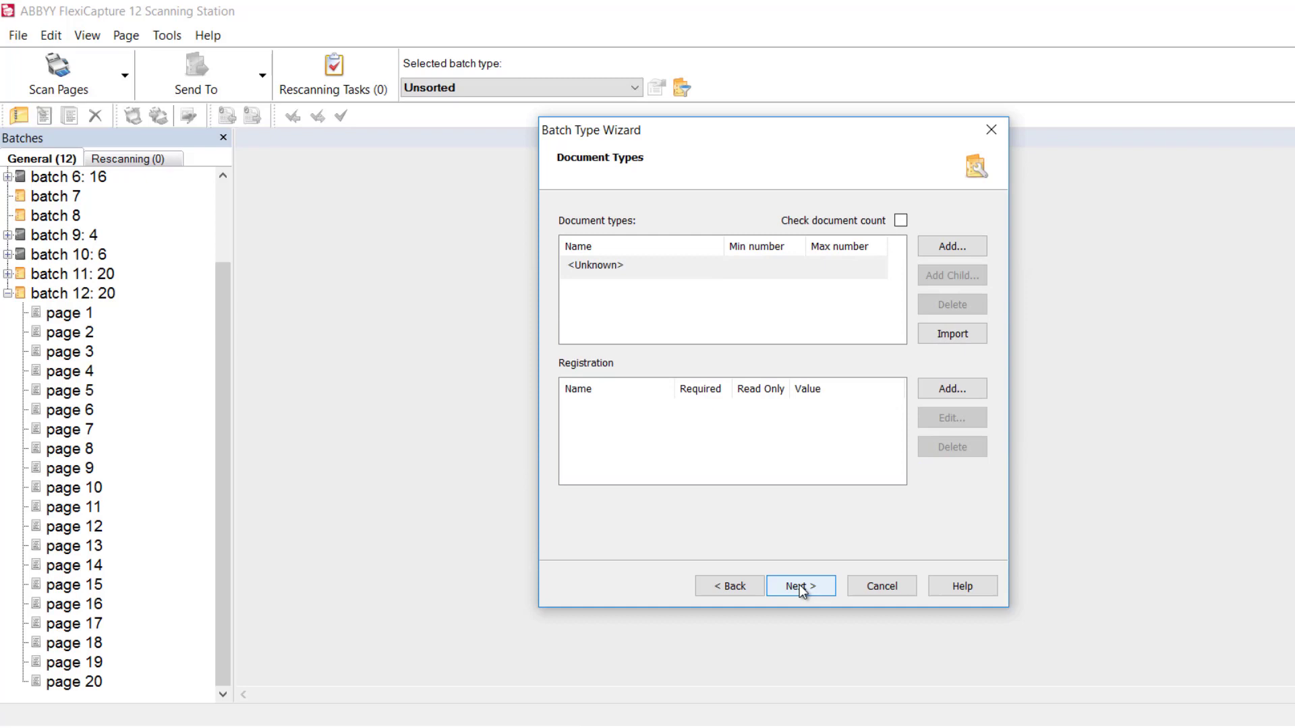
click(799, 584)
click(799, 585)
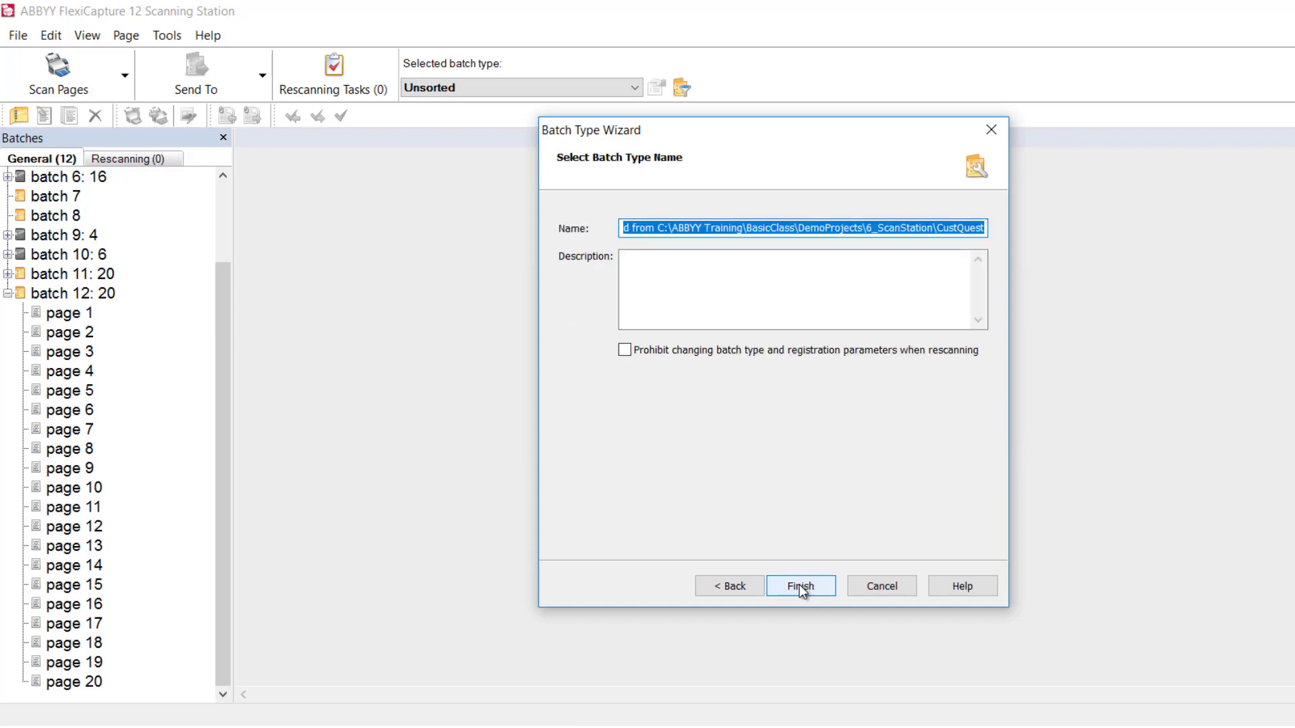
Name the batch type 'Scan Customer Questionnaires' and finish the wizard
text(Scan Cu)
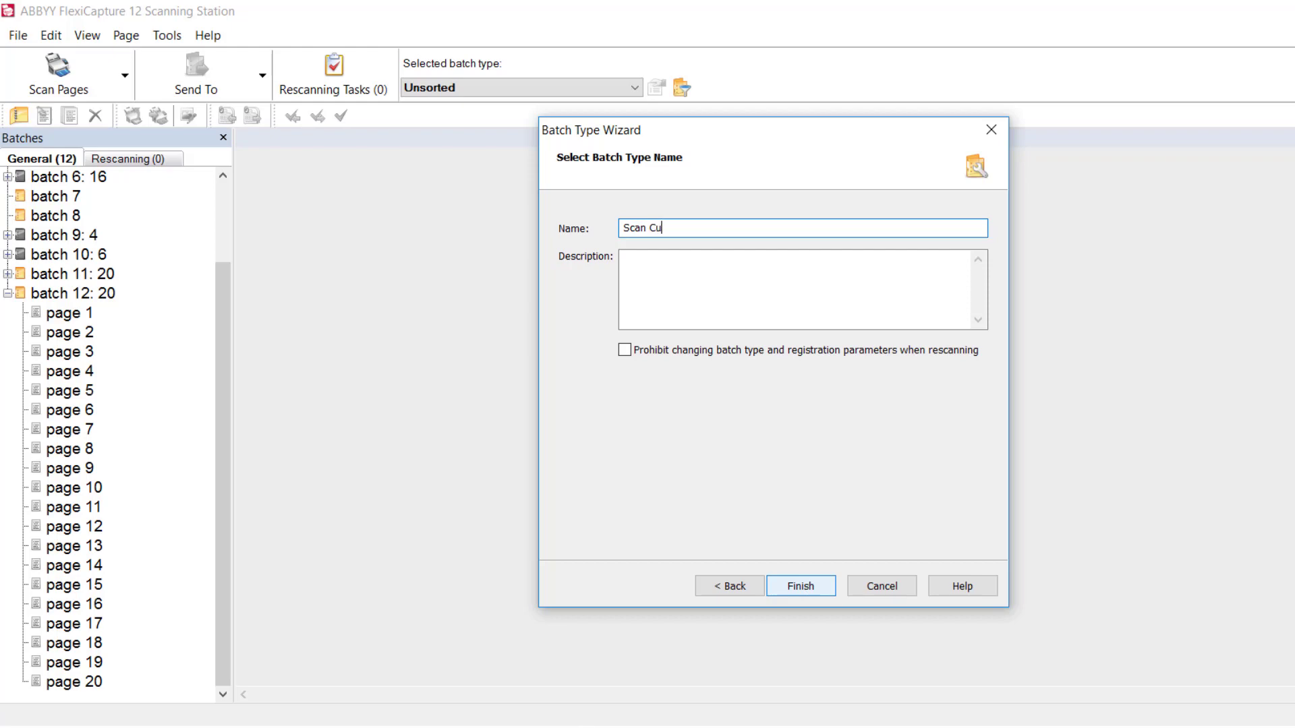
text(stomer)
text(stomer Que)
text(stionna)
text(ires)
click(790, 587)
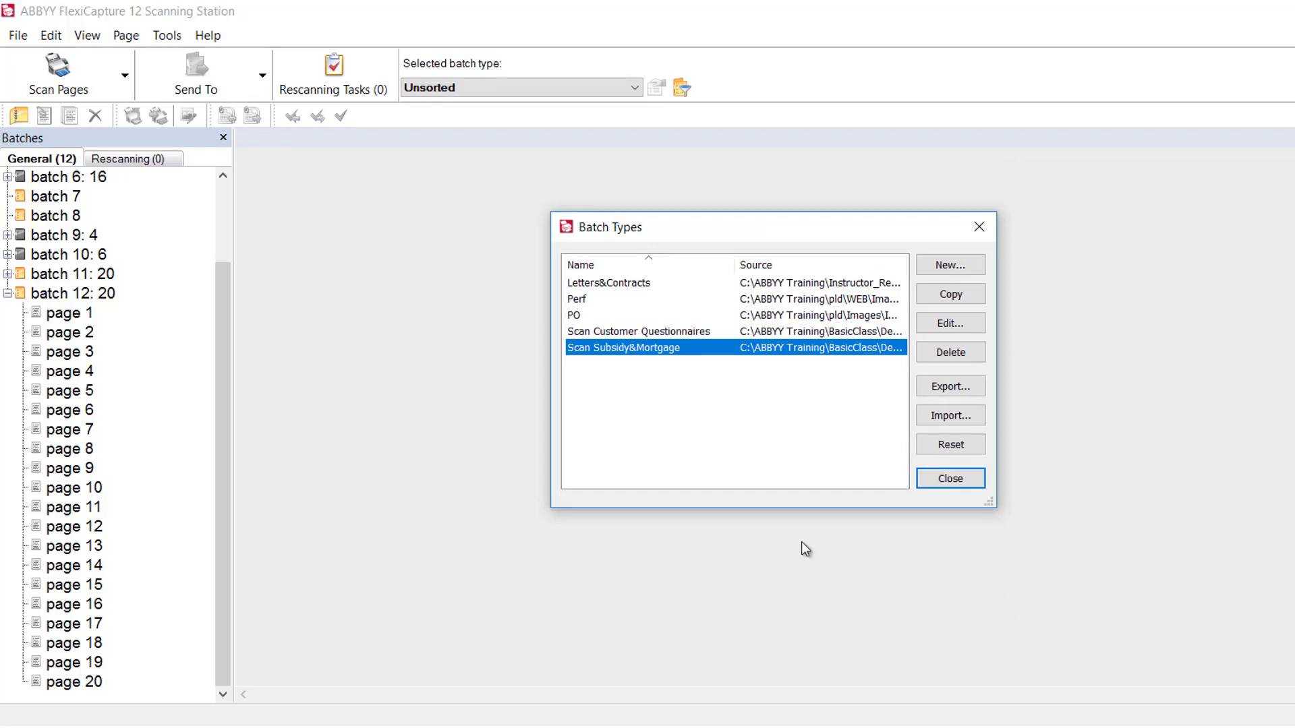
Open Scan Customer Questionnaires properties and edit its City registration parameter
double_click(604, 332)
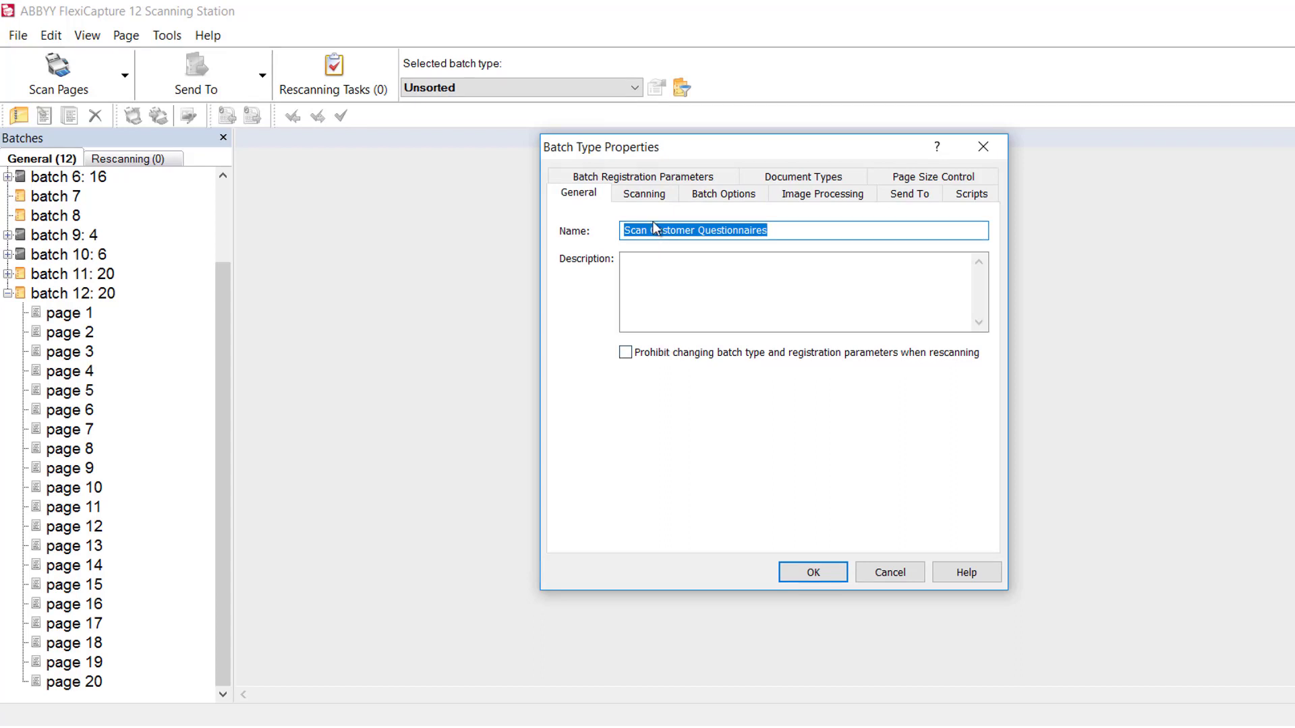
click(629, 178)
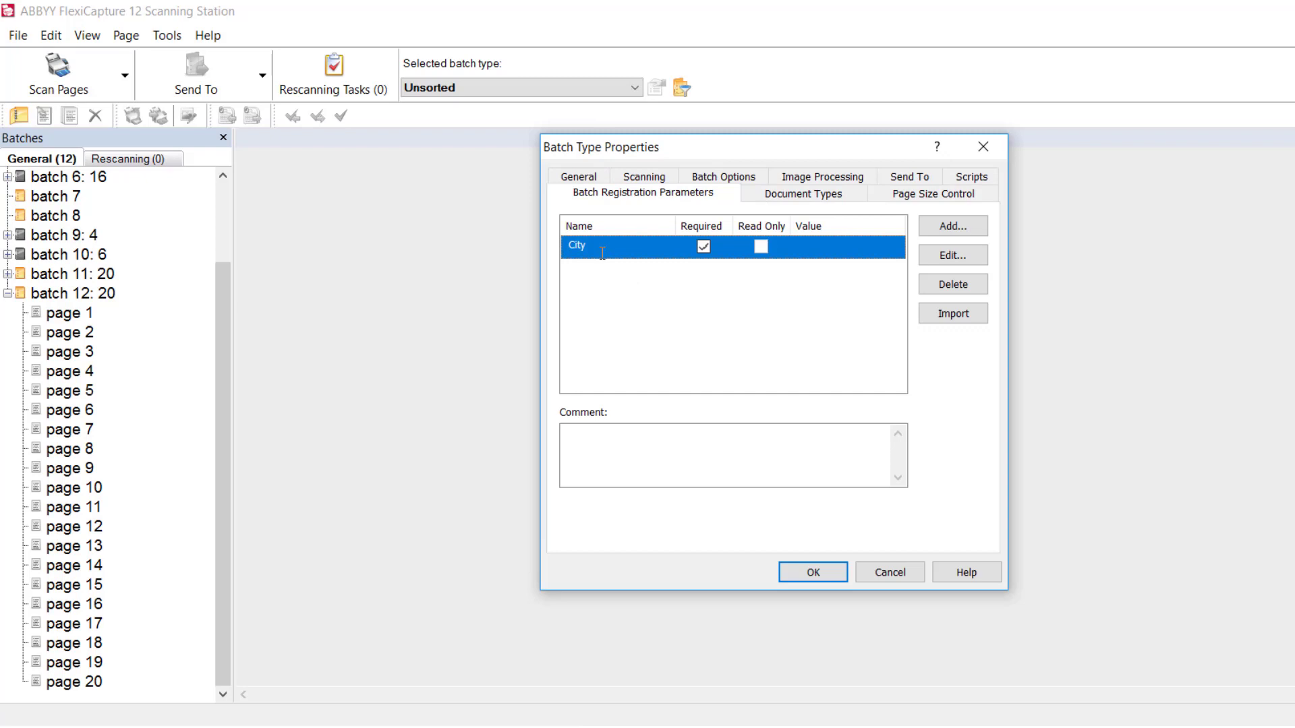
click(939, 255)
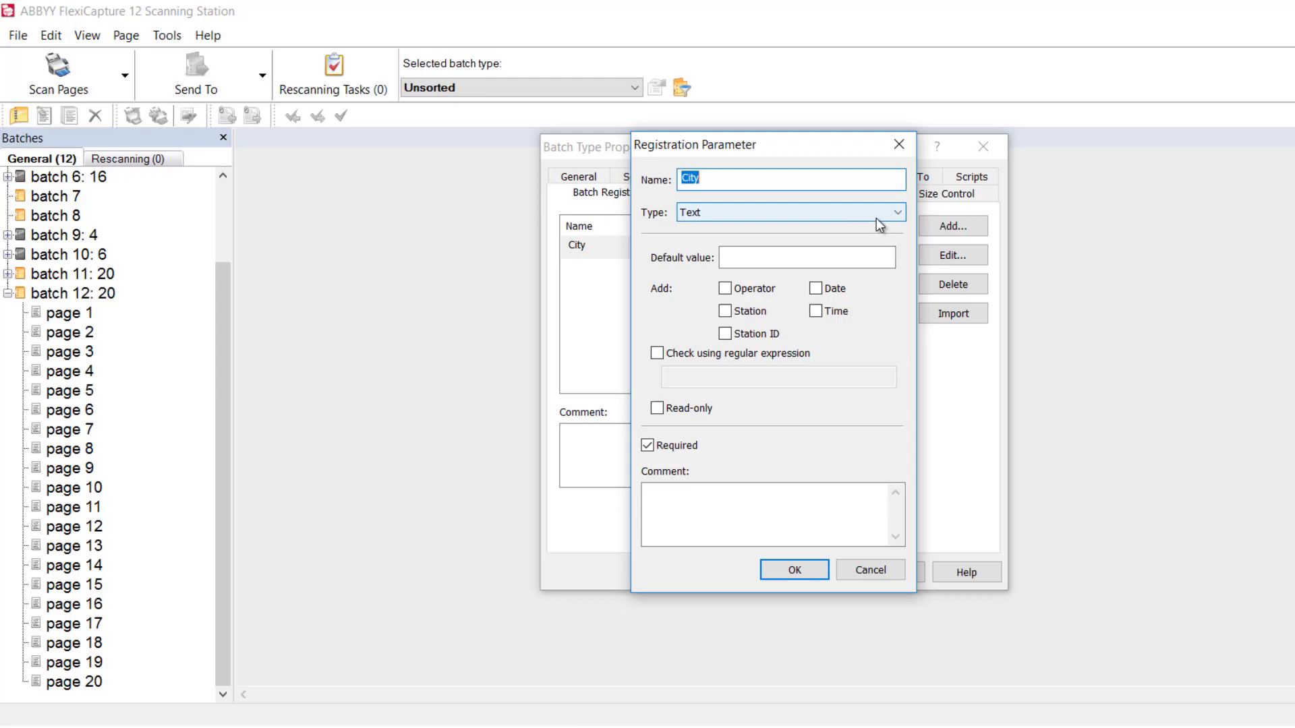
Try making City a drop-down list with the values Seattle and Portland
click(876, 215)
click(777, 229)
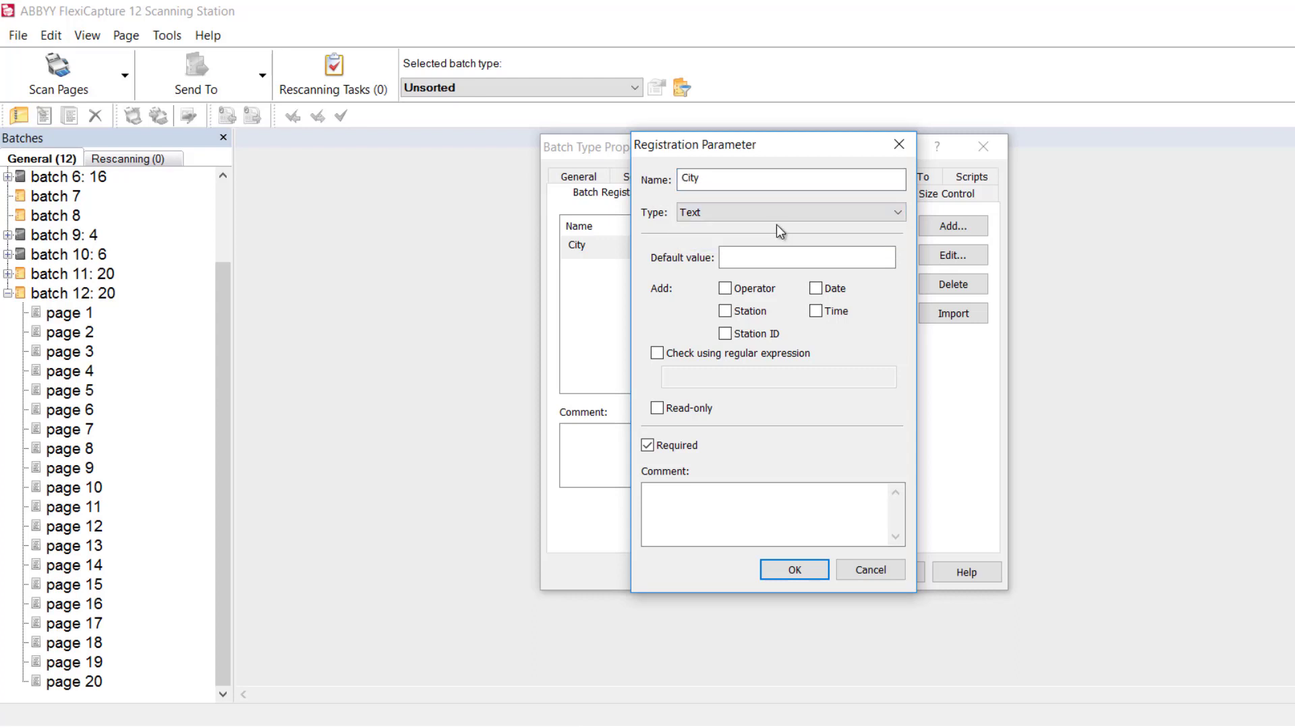
click(776, 219)
click(731, 241)
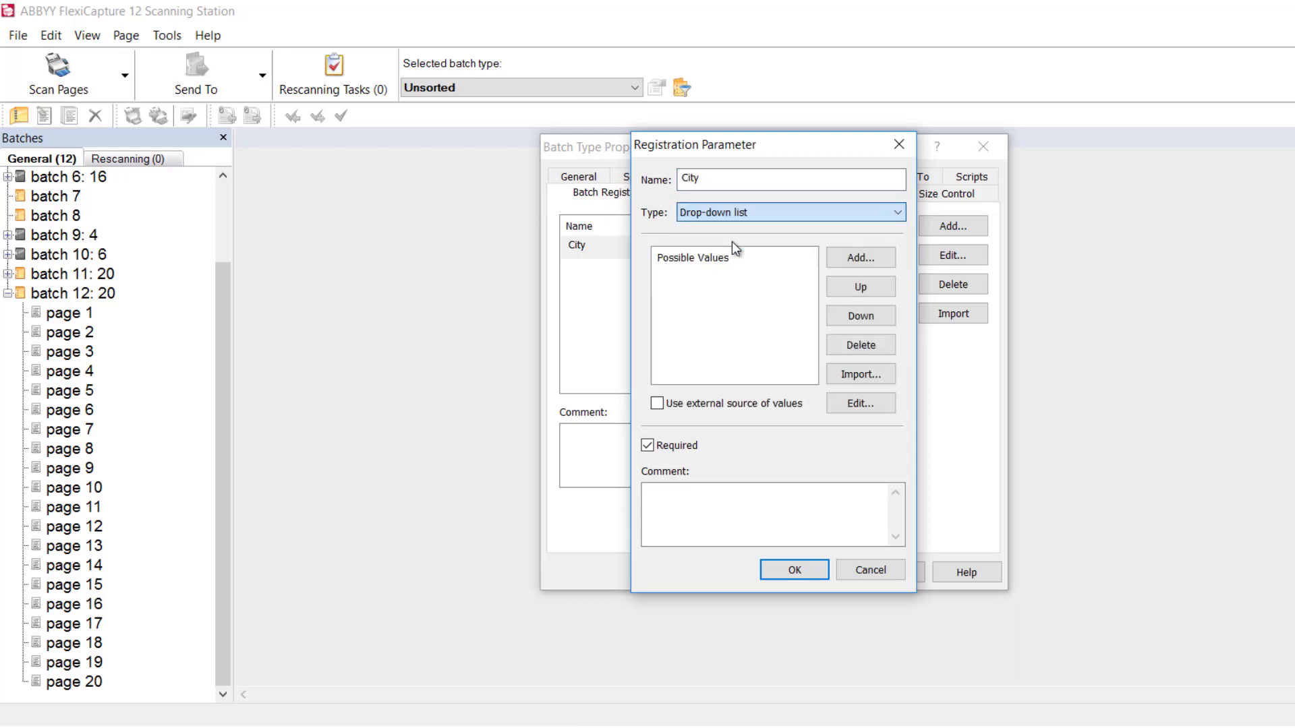
click(858, 257)
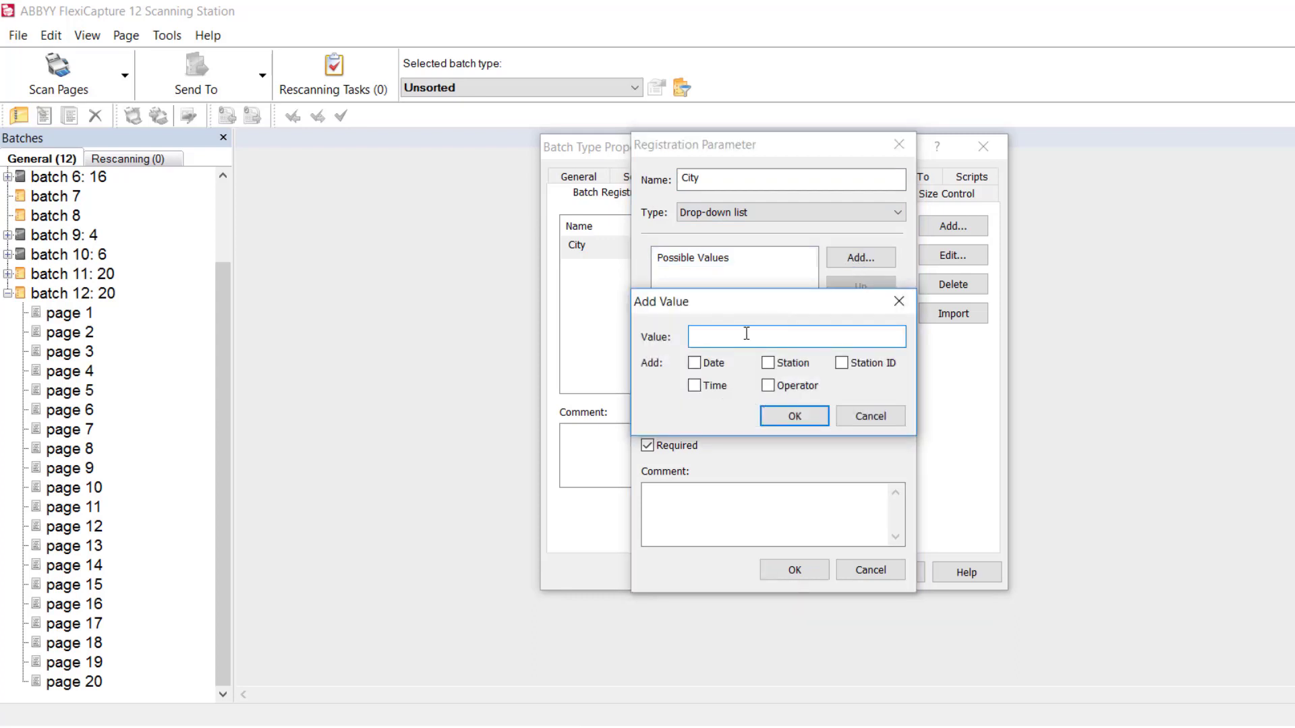
text(Seattle)
click(803, 414)
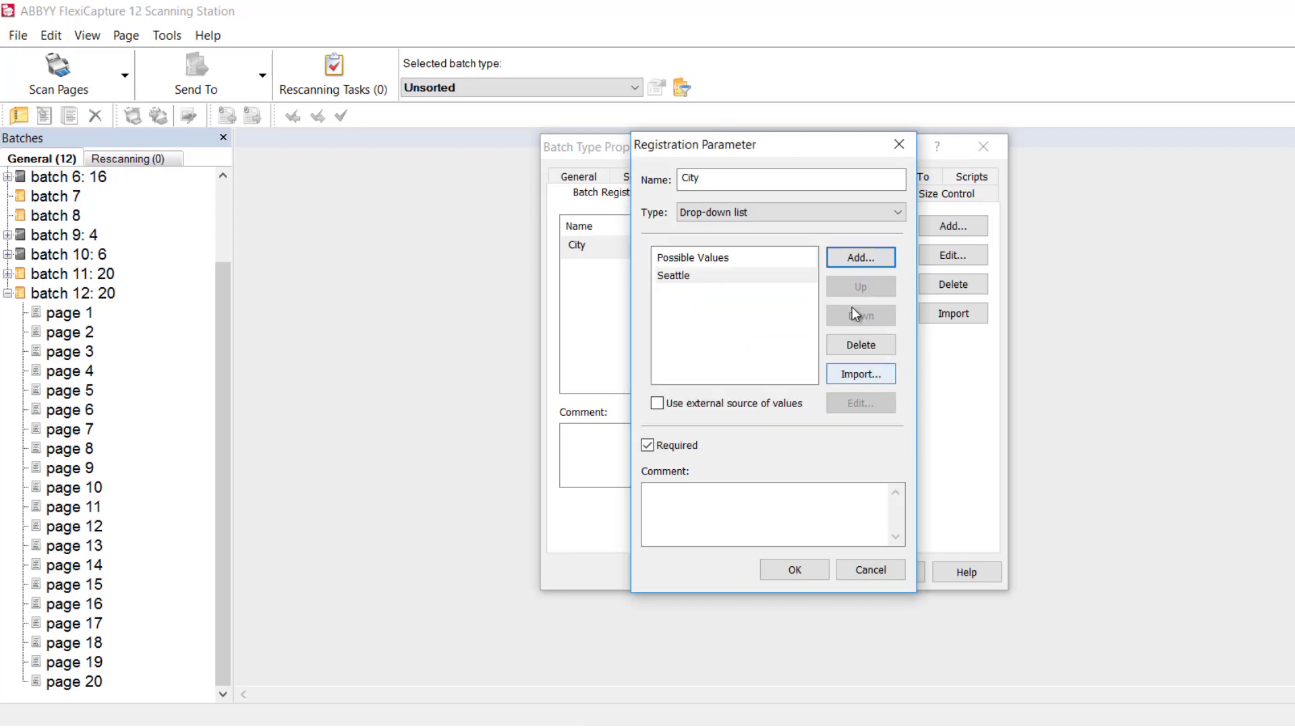
click(867, 256)
text(P)
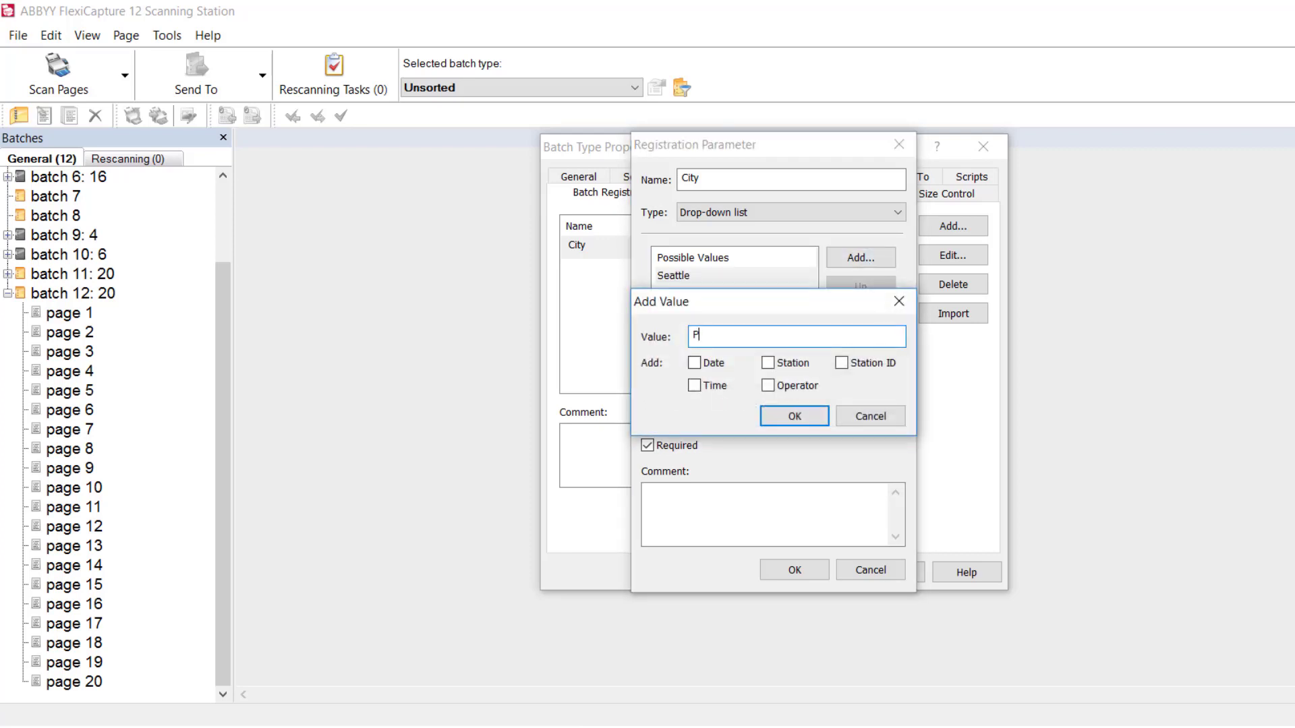
text(ortland)
click(810, 417)
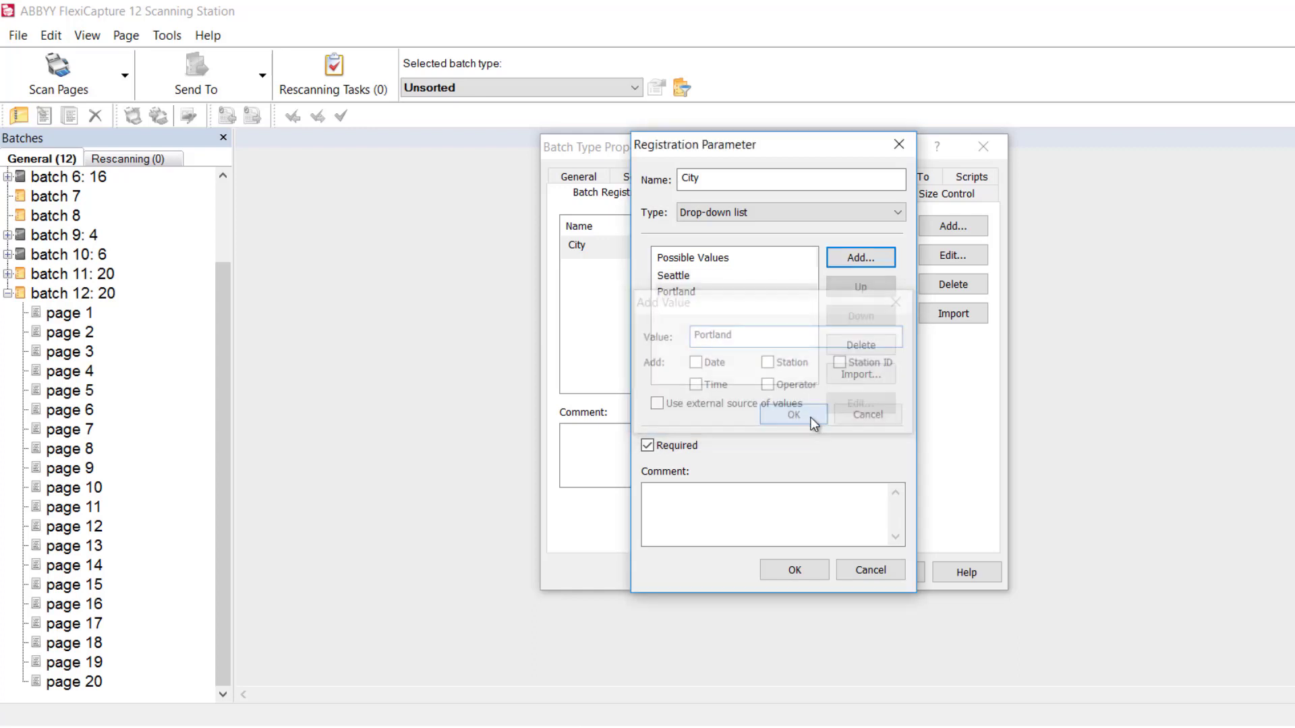
Change City to a Text parameter with default value Portland and confirm
click(896, 212)
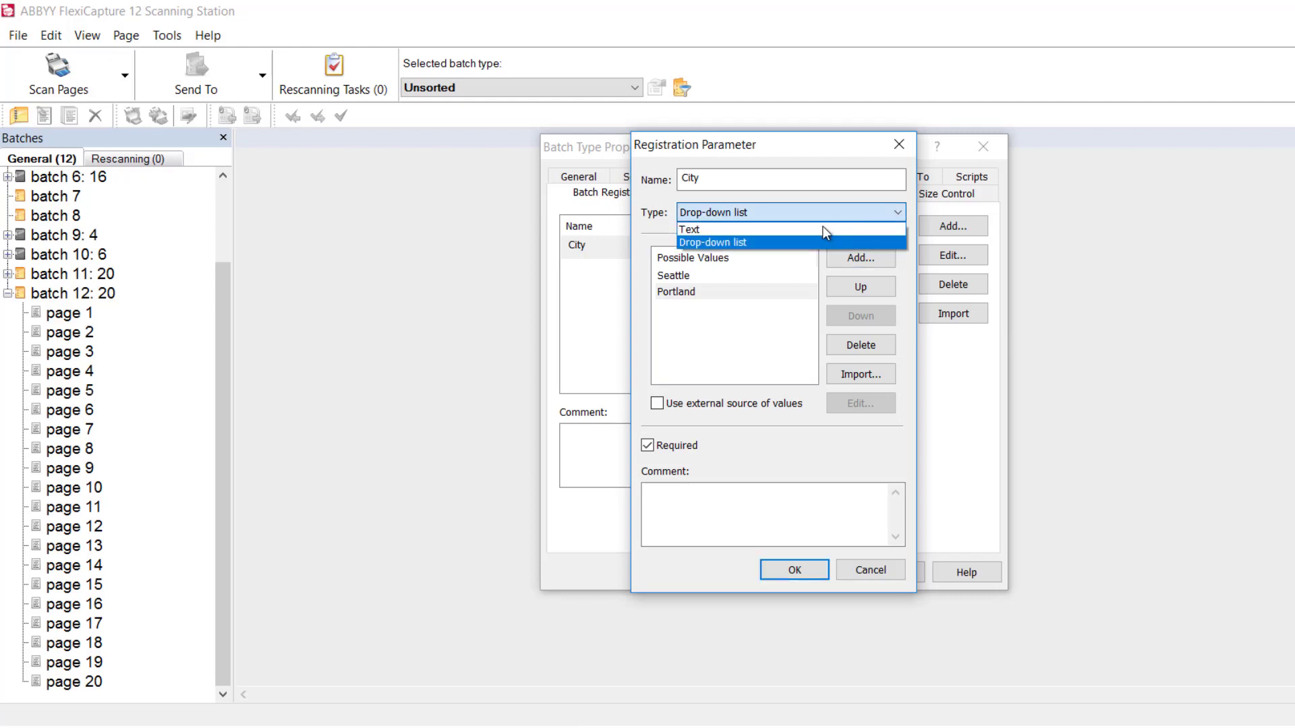
click(753, 228)
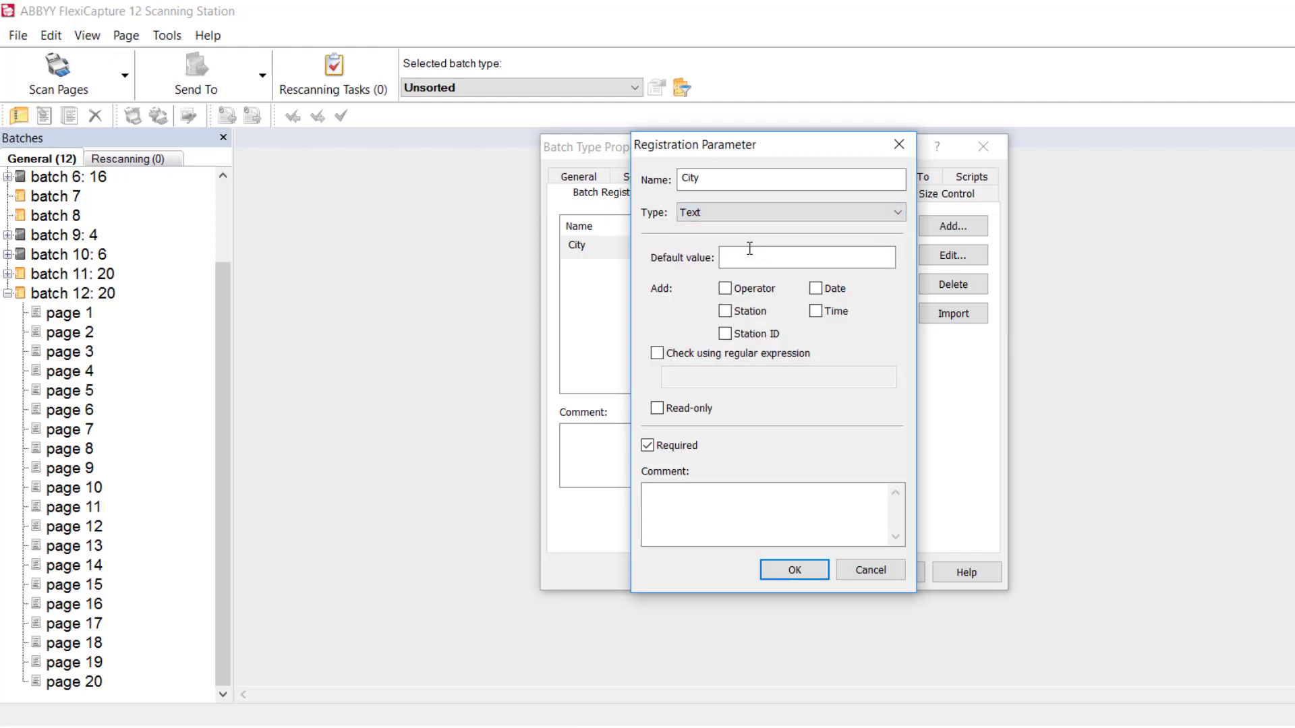
click(744, 257)
text(Portland)
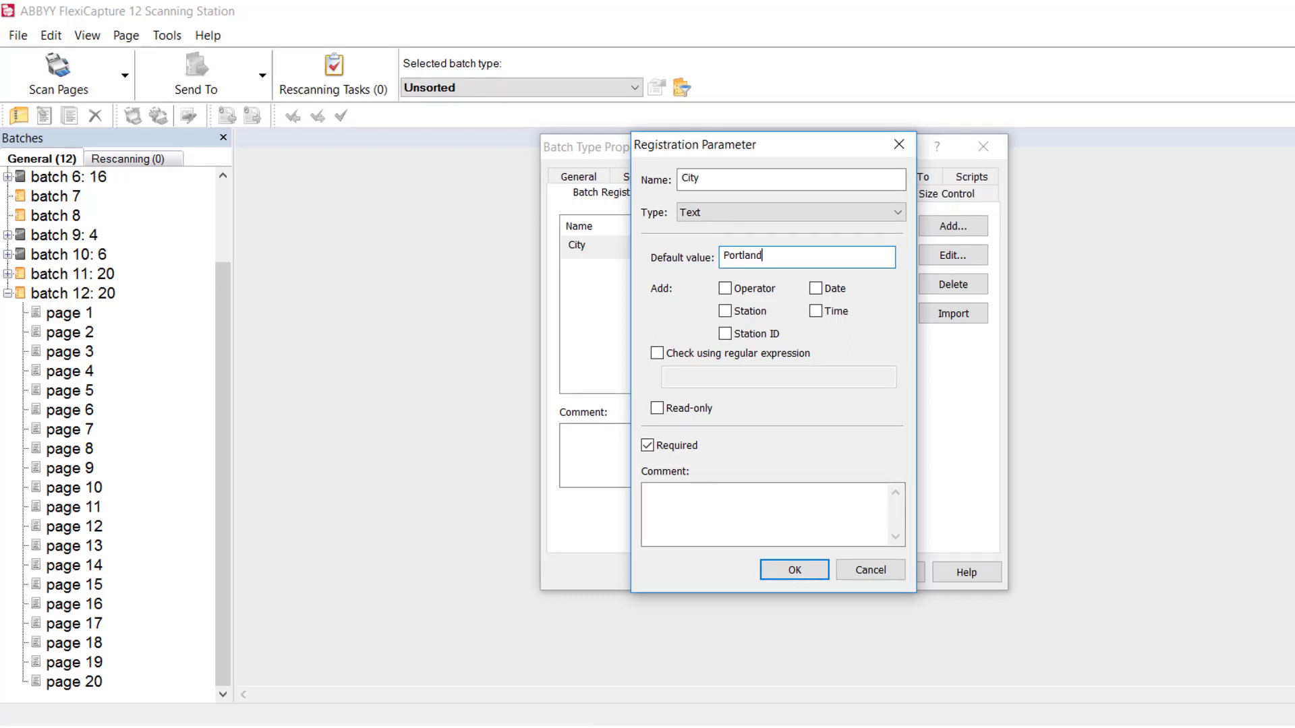
click(800, 575)
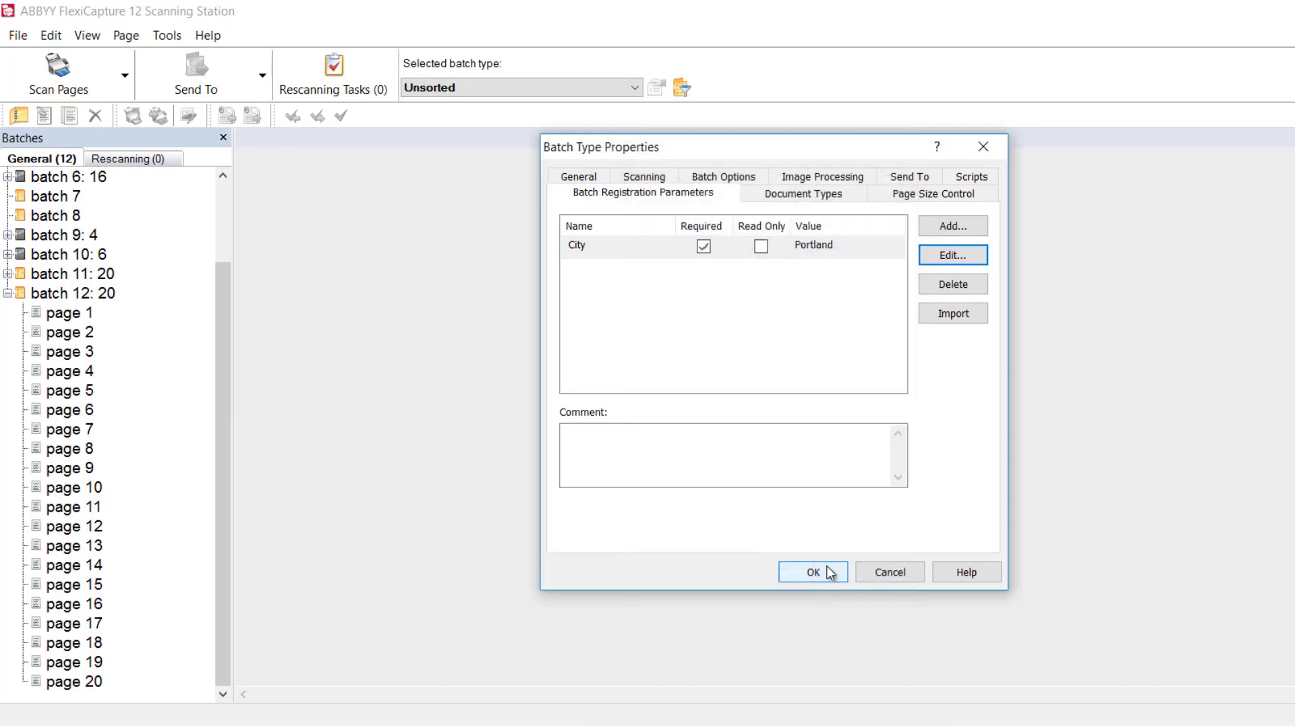
Review the FlexiCapture sending destination on the Send To tab, then cancel Batch Type Properties unchanged
click(895, 177)
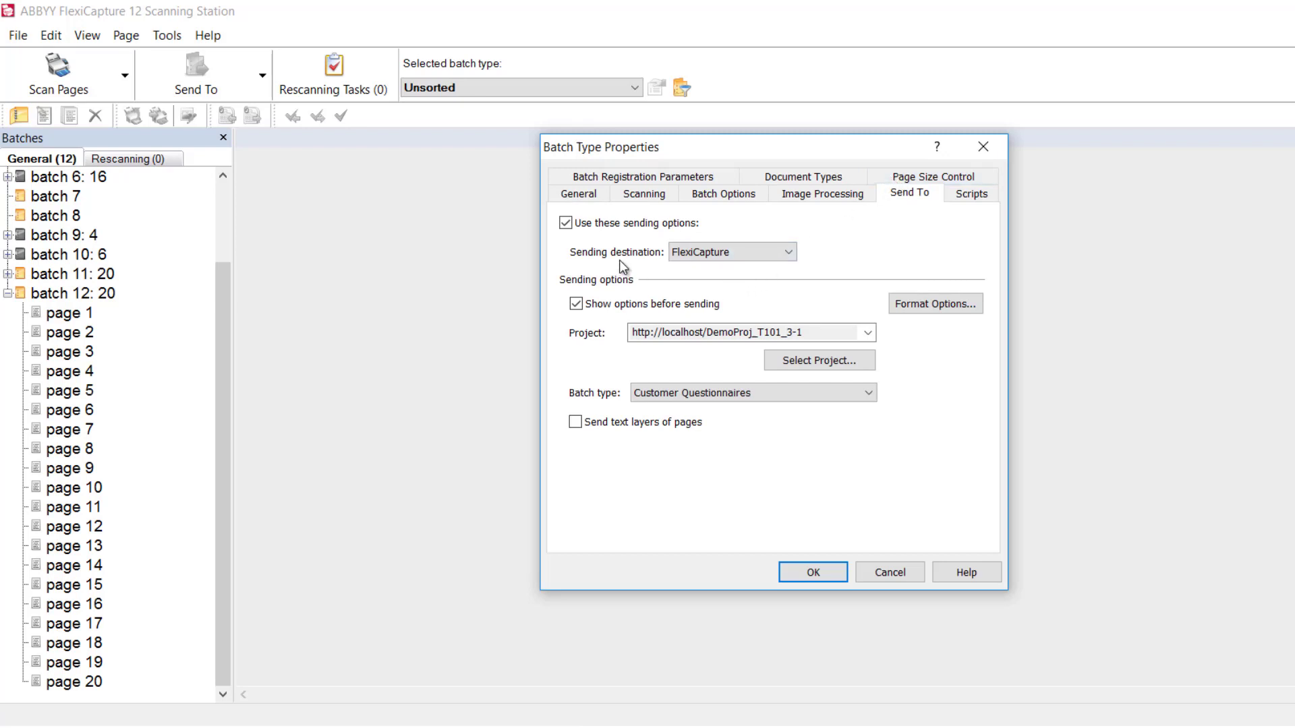
click(786, 254)
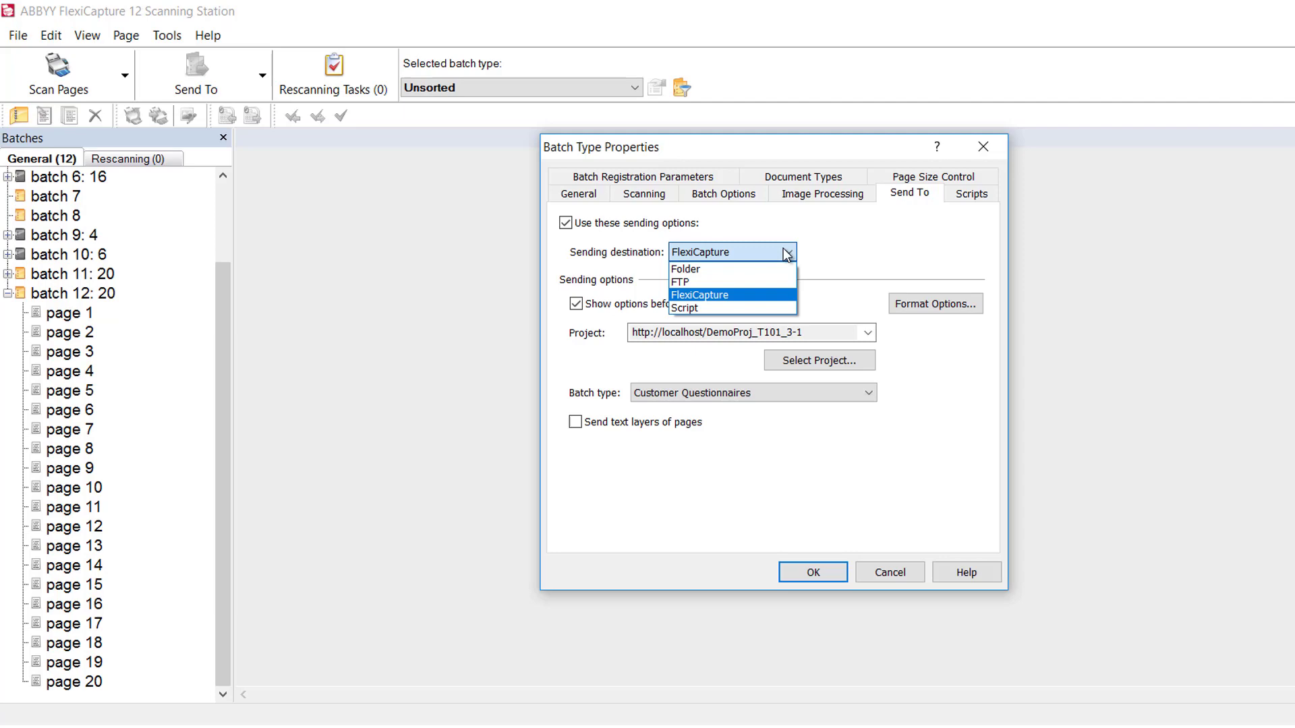
click(886, 572)
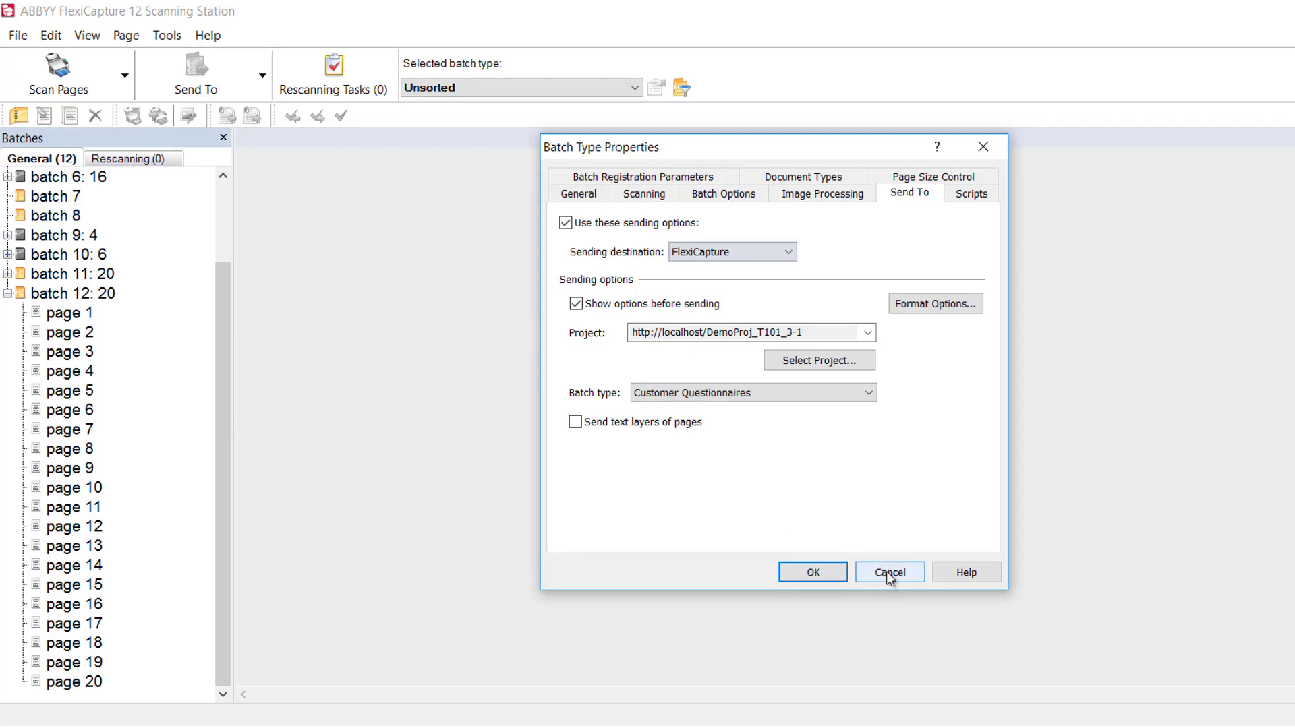
click(886, 572)
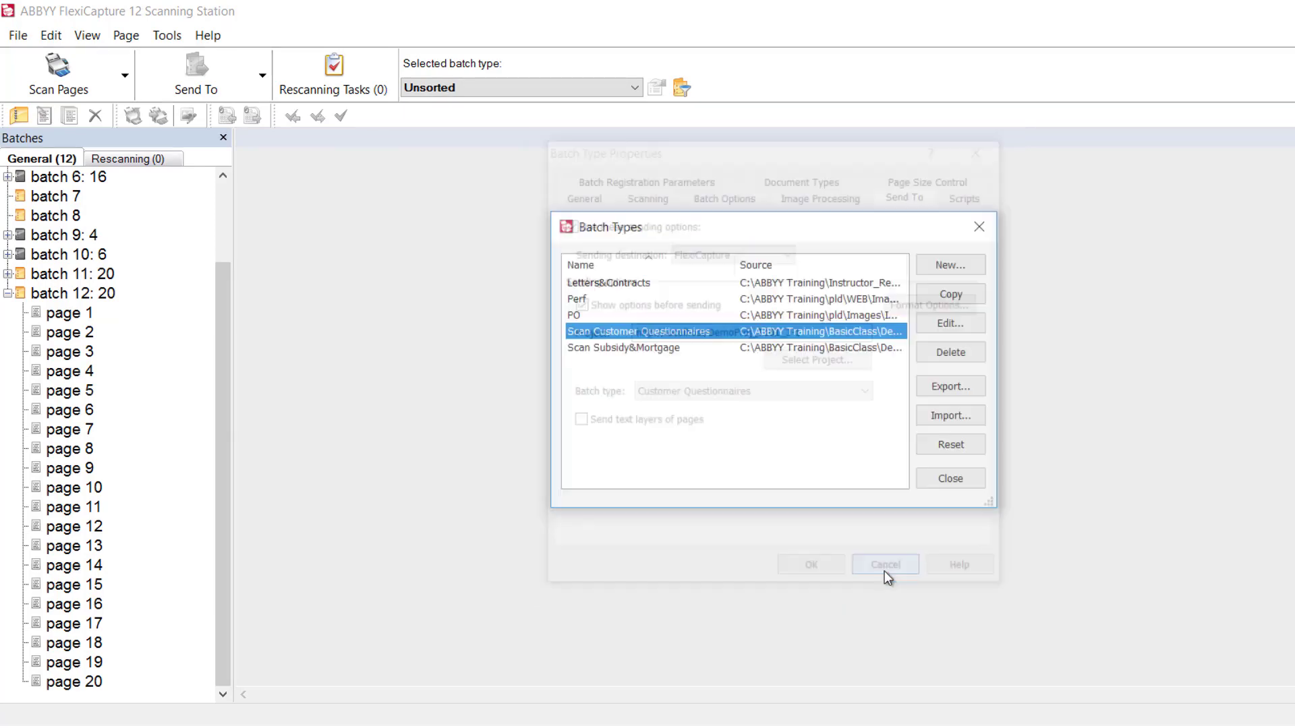
Close the Batch Types list, show batch 12's page thumbnails, and open its properties
click(962, 476)
click(31, 295)
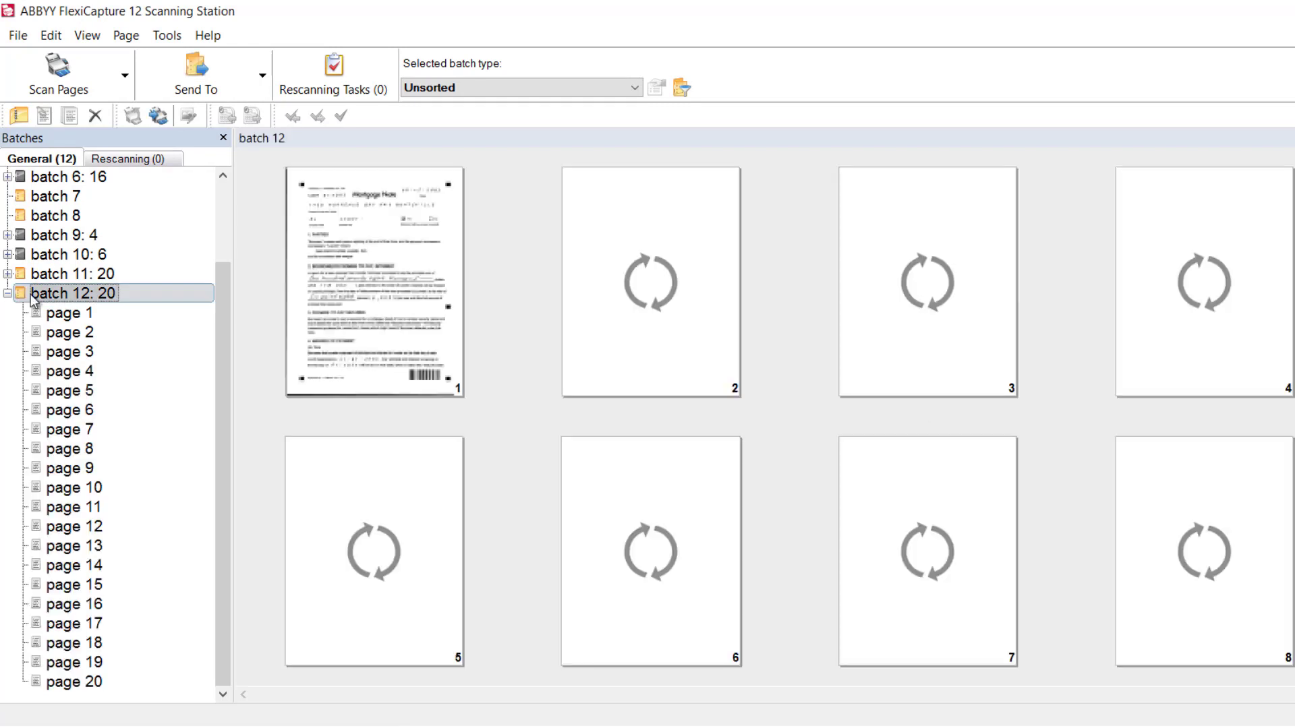
right_click(31, 295)
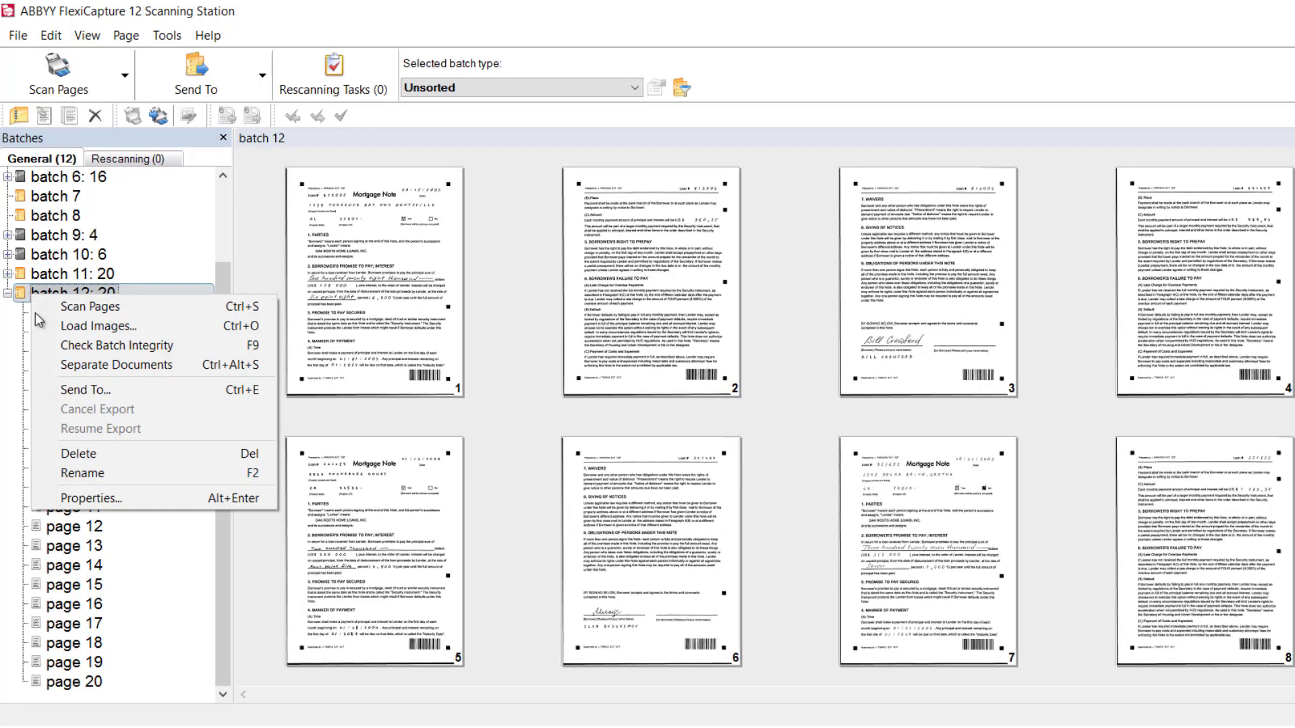
click(87, 498)
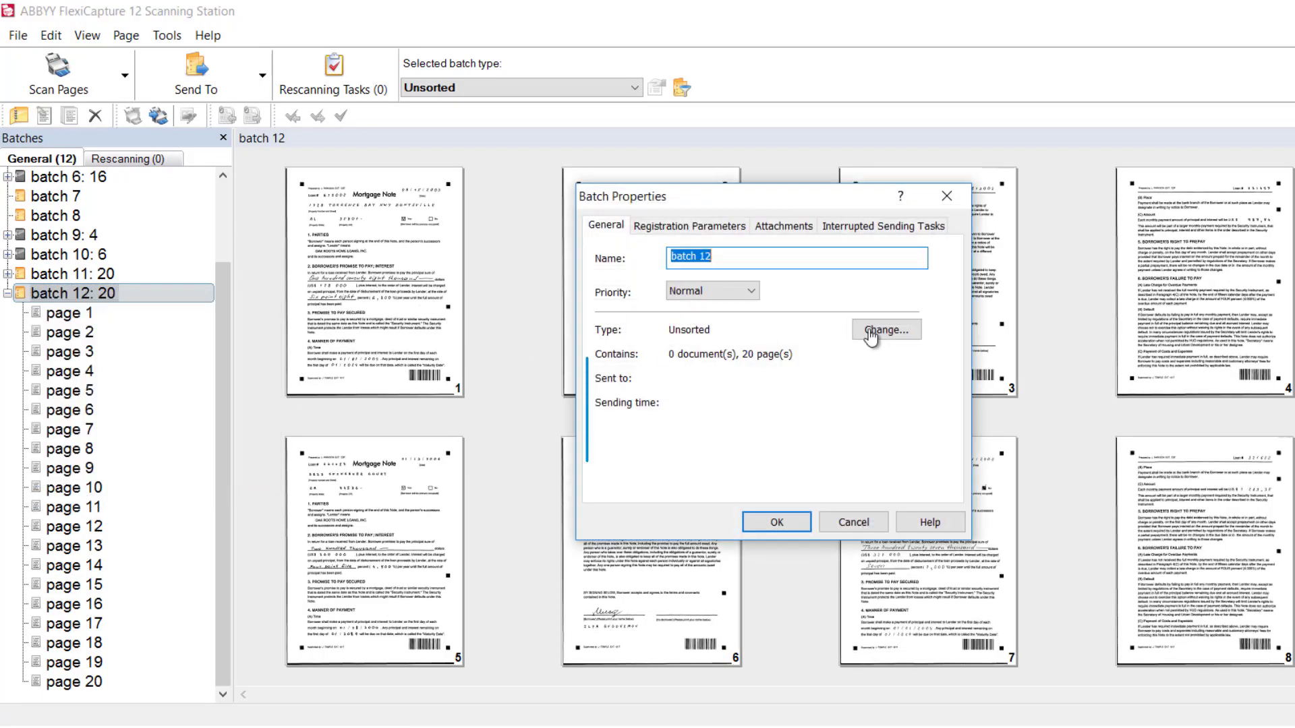
Look through the available batch types for batch 12, then abandon the change so it stays Unsorted
click(897, 331)
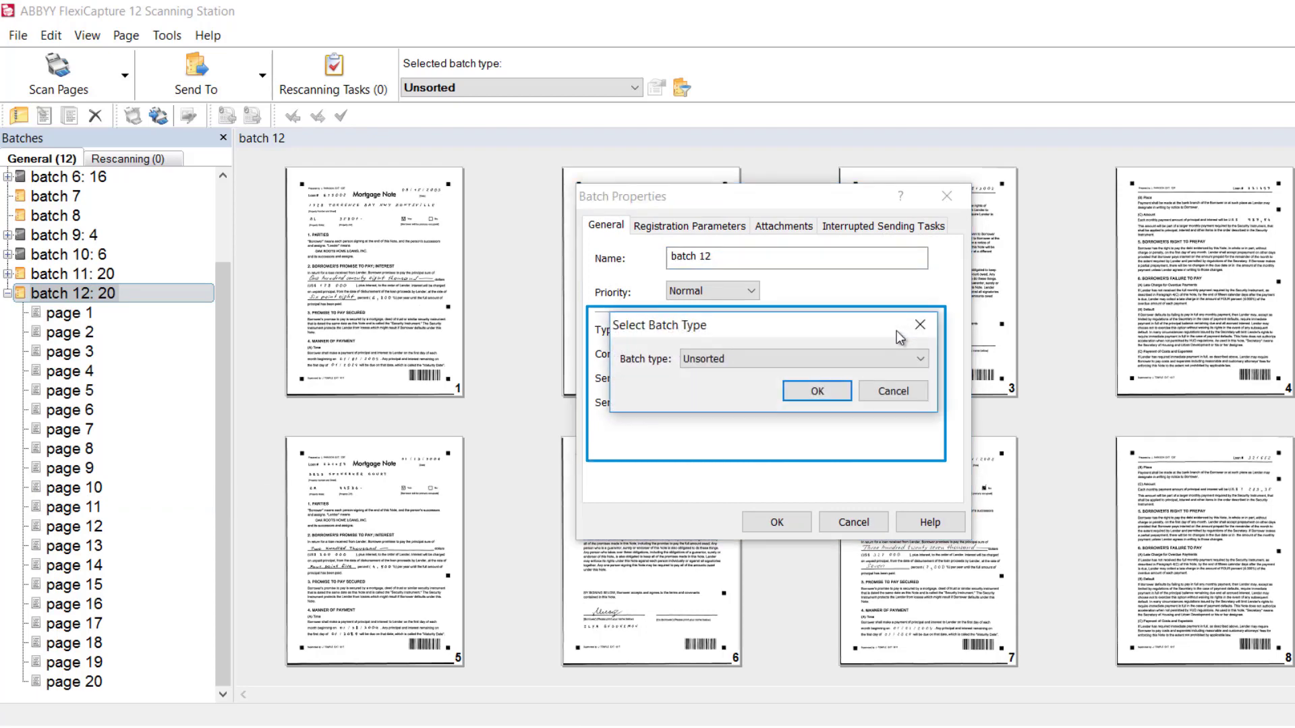
click(908, 359)
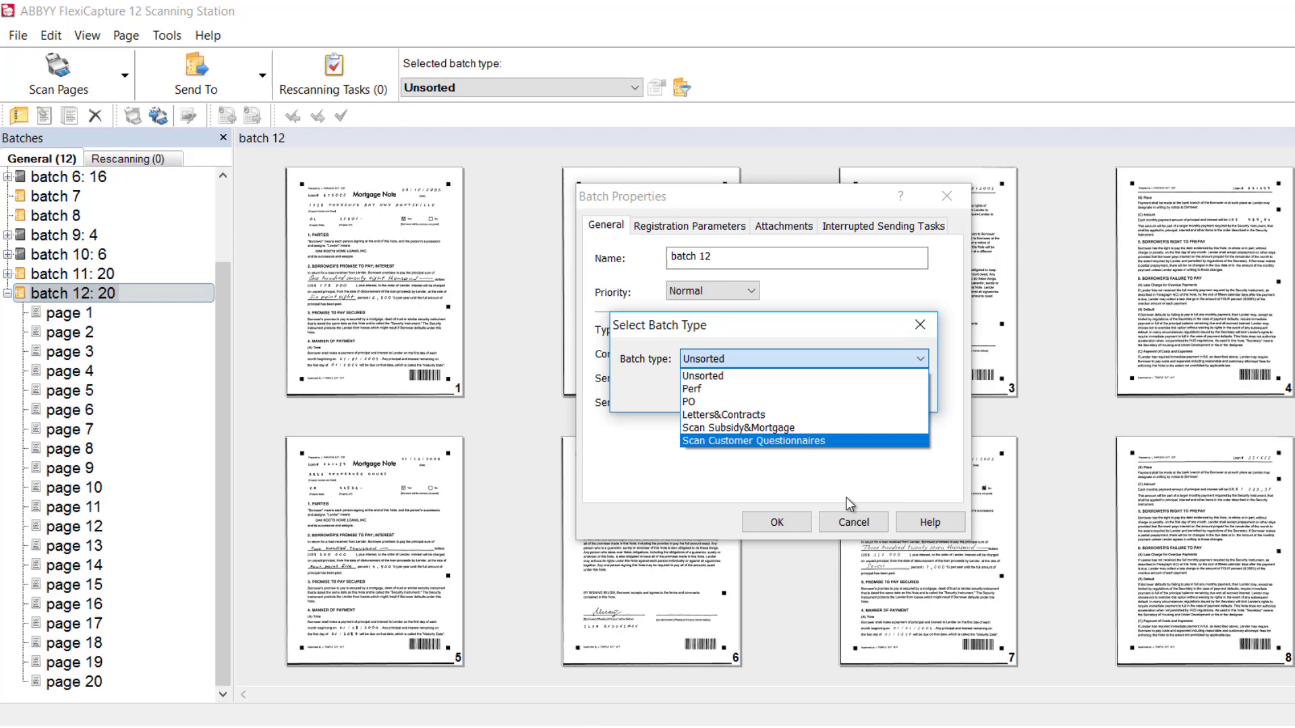
key(Escape)
key(Escape)
click(844, 518)
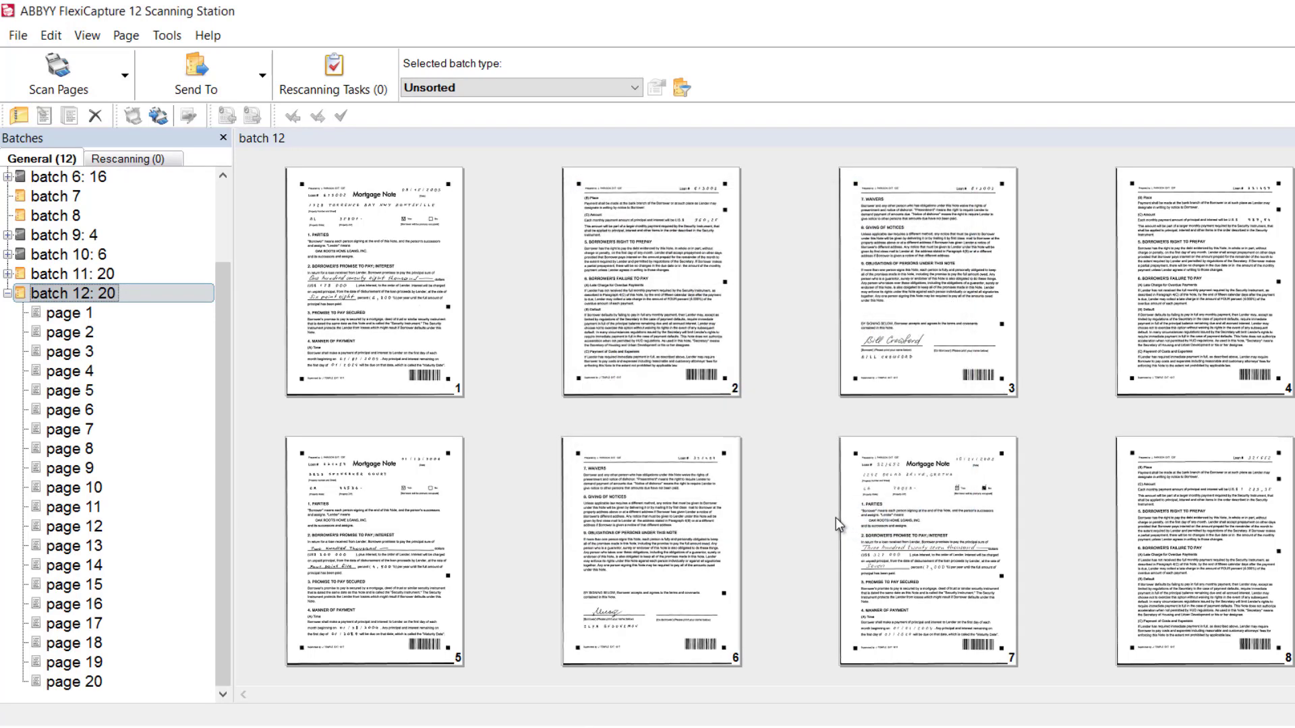
click(158, 34)
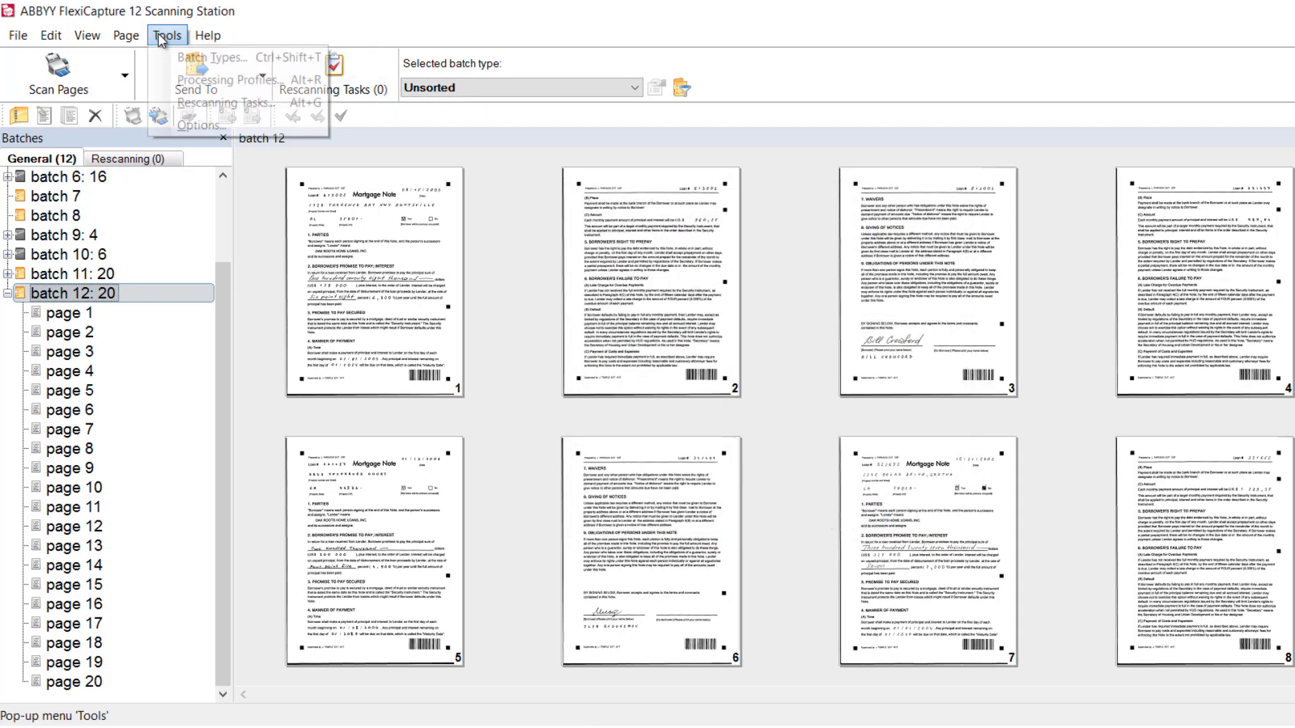
click(200, 124)
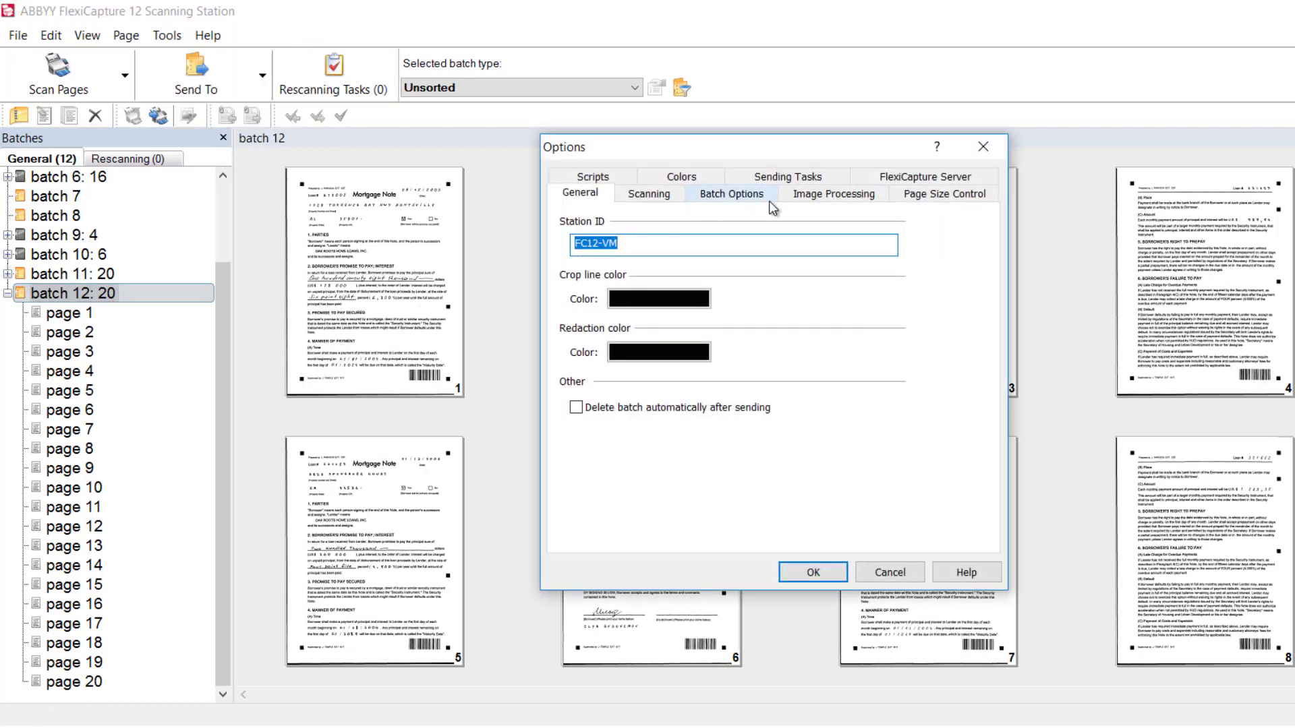
click(785, 178)
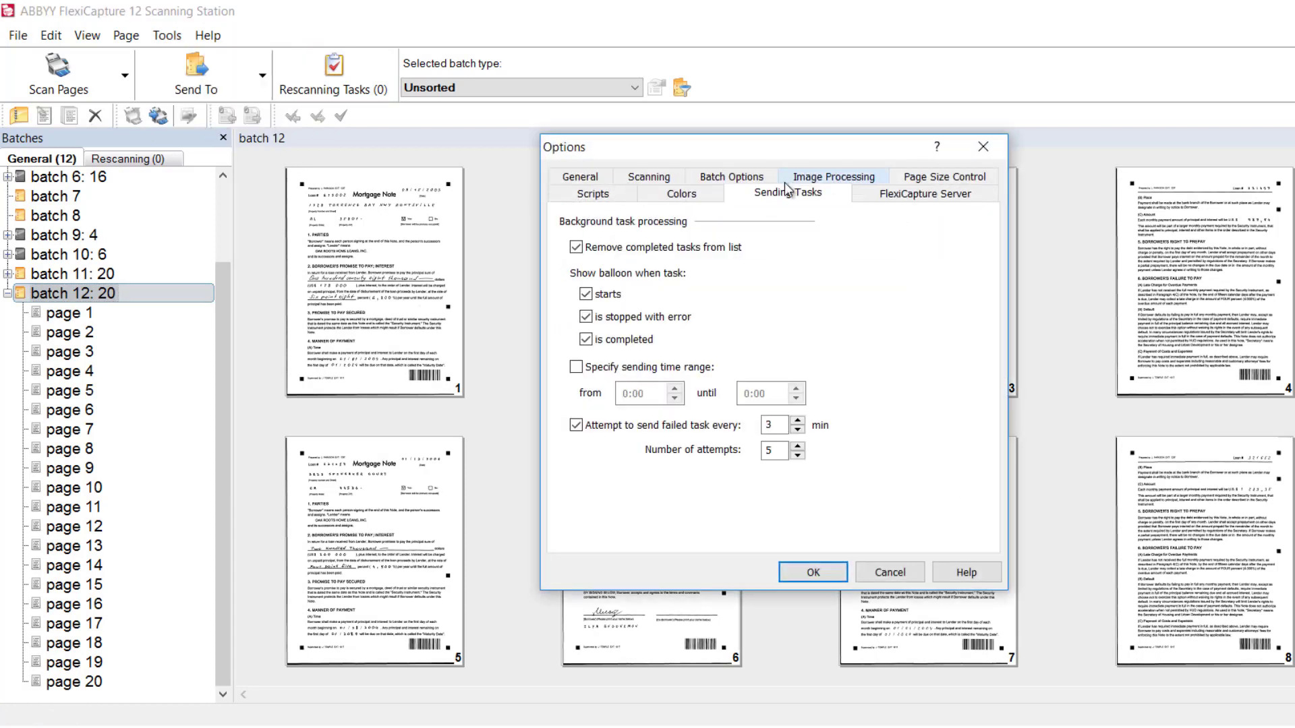
click(577, 368)
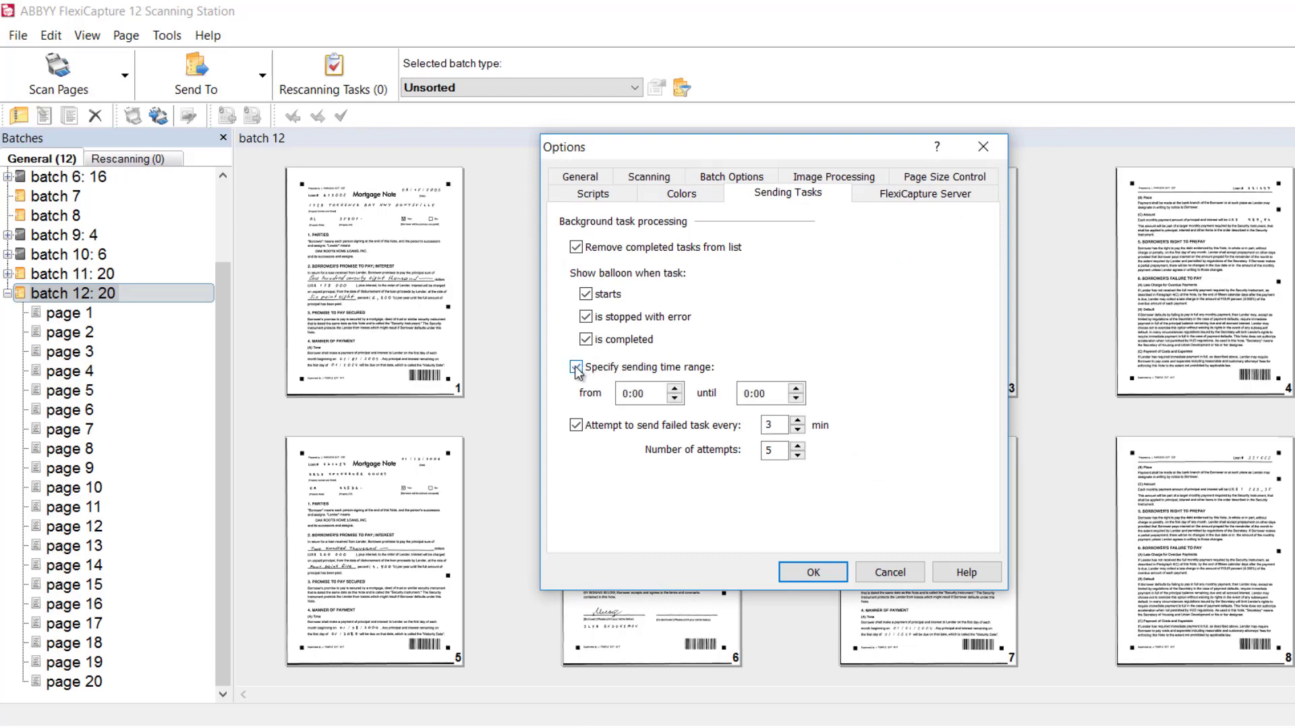
click(624, 395)
text(18)
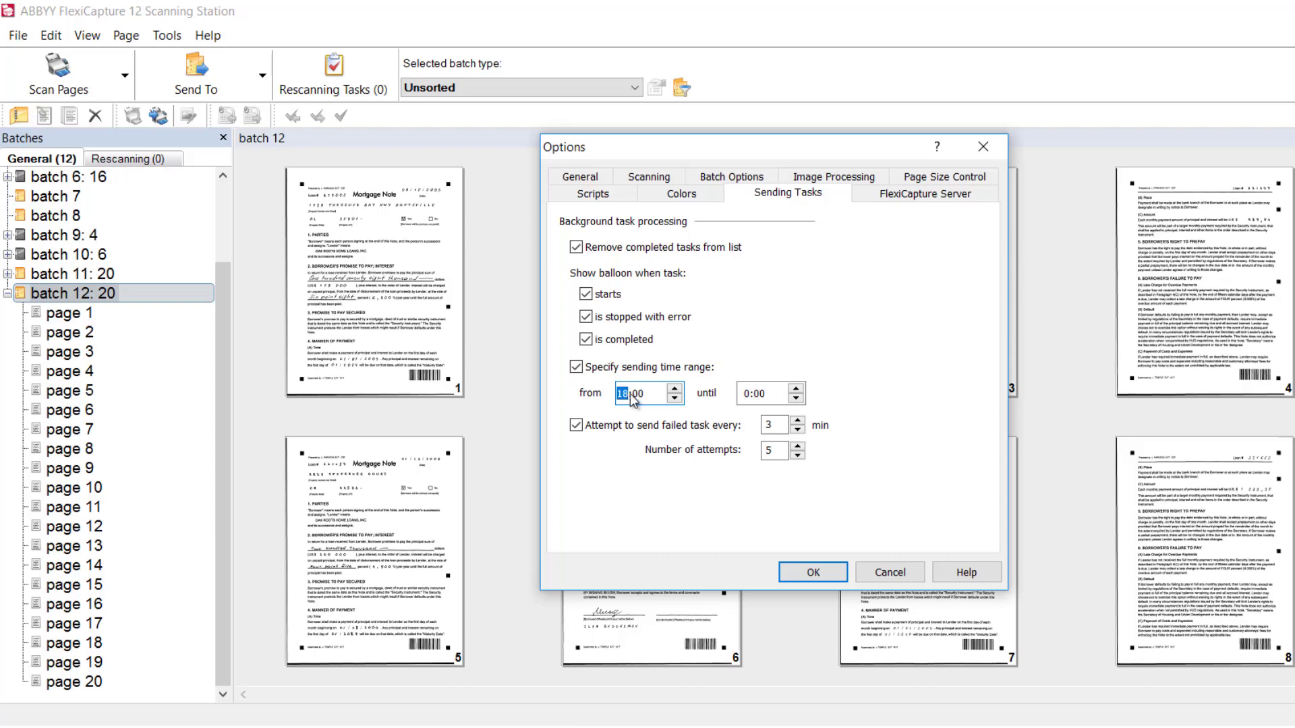
click(747, 396)
text(22)
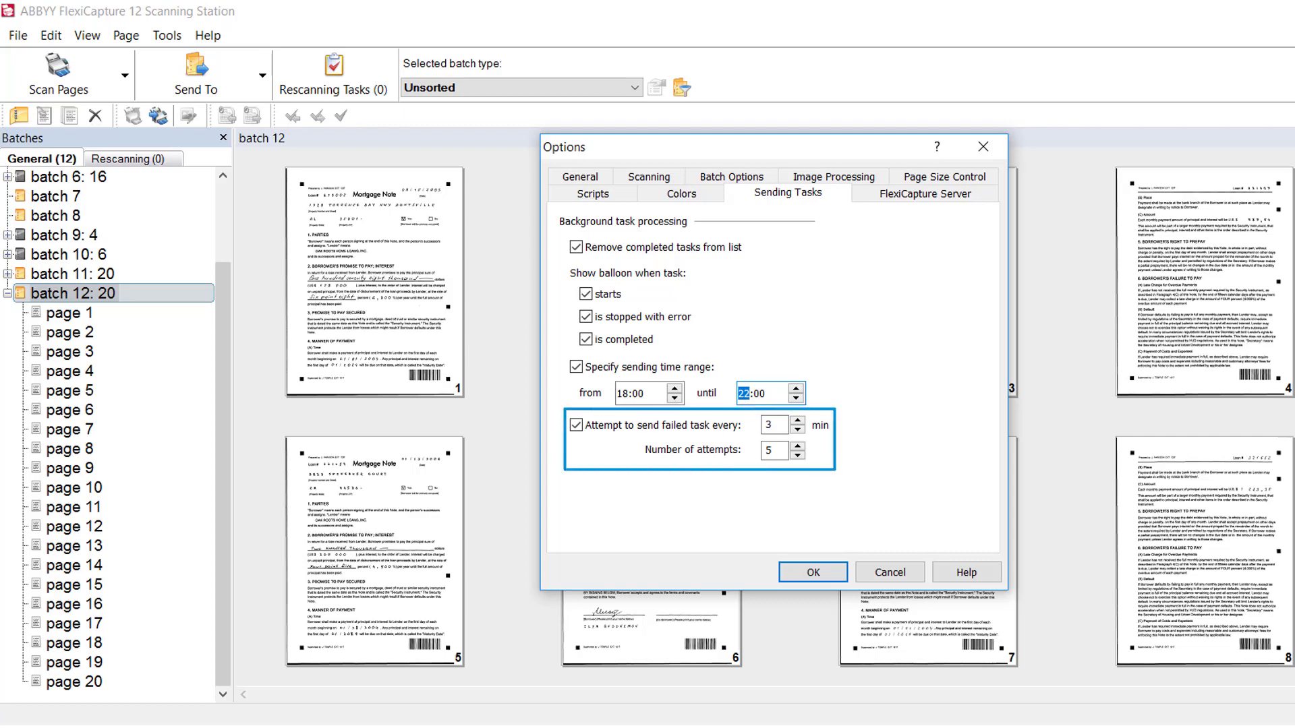
click(883, 571)
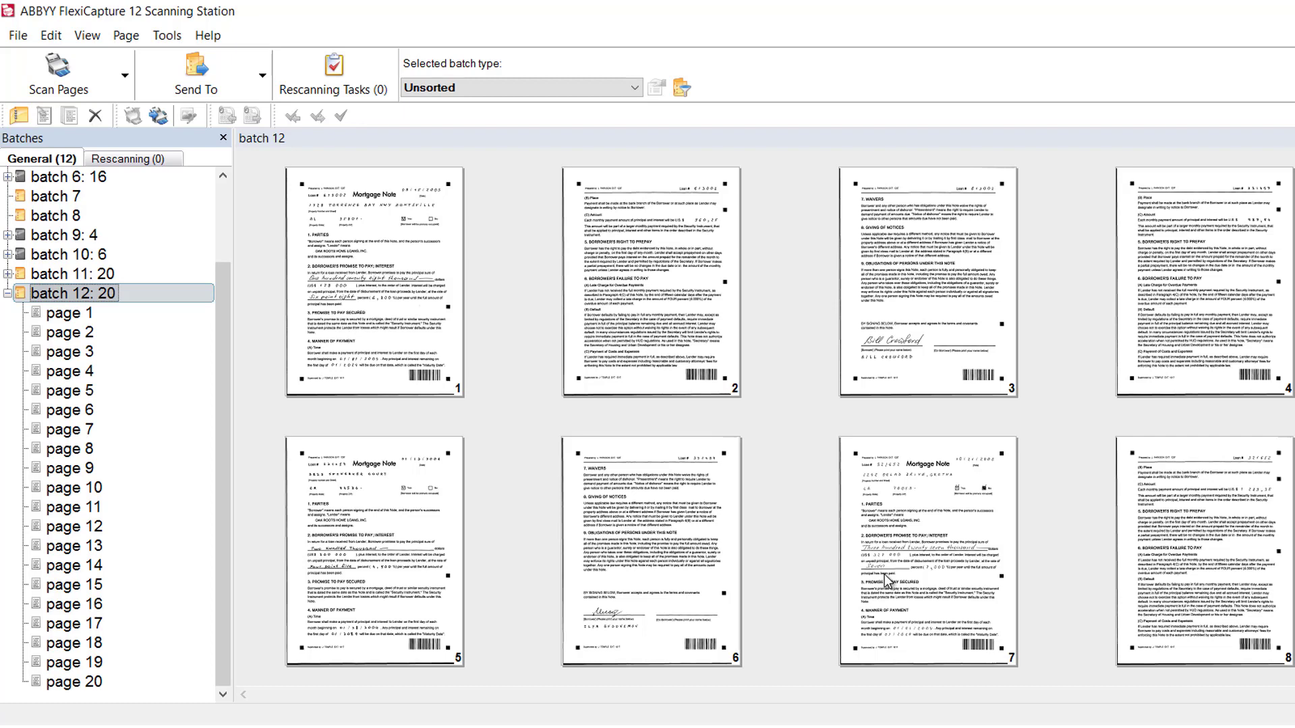
Collapse batch 12 and select Scan Customer Questionnaires as the batch type for scanning
click(7, 293)
click(59, 460)
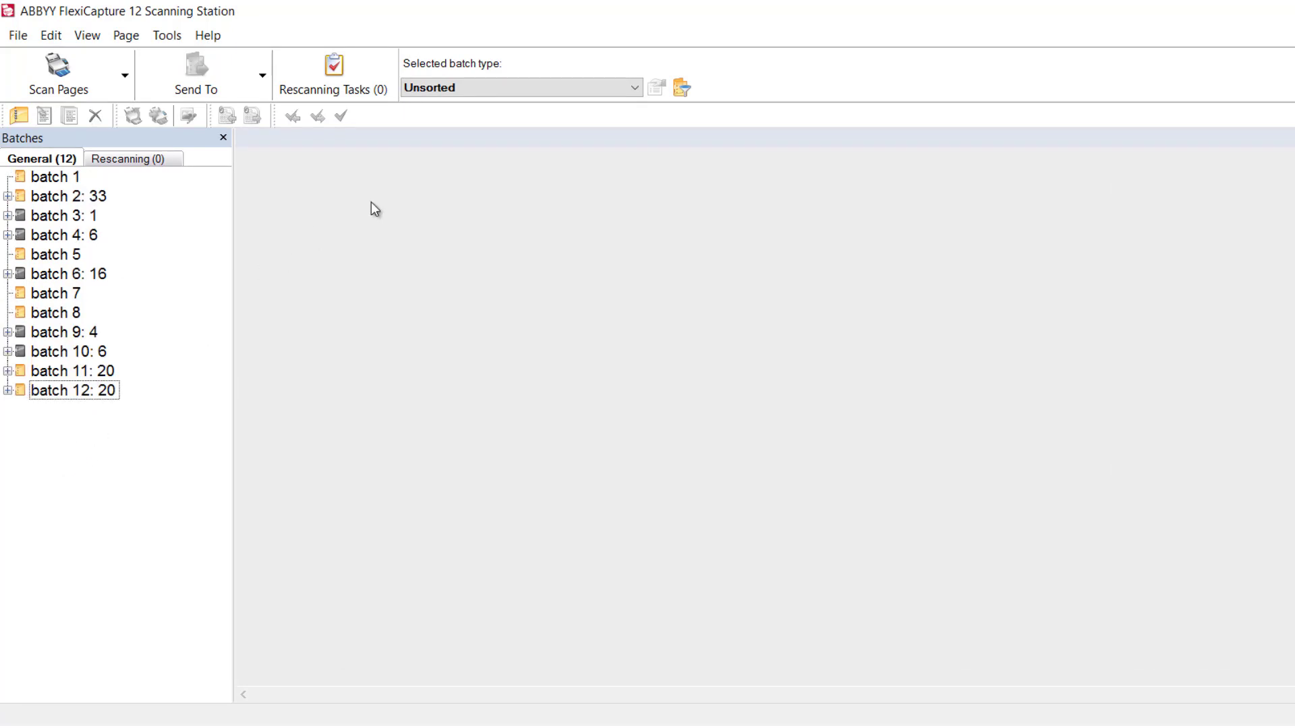
click(634, 87)
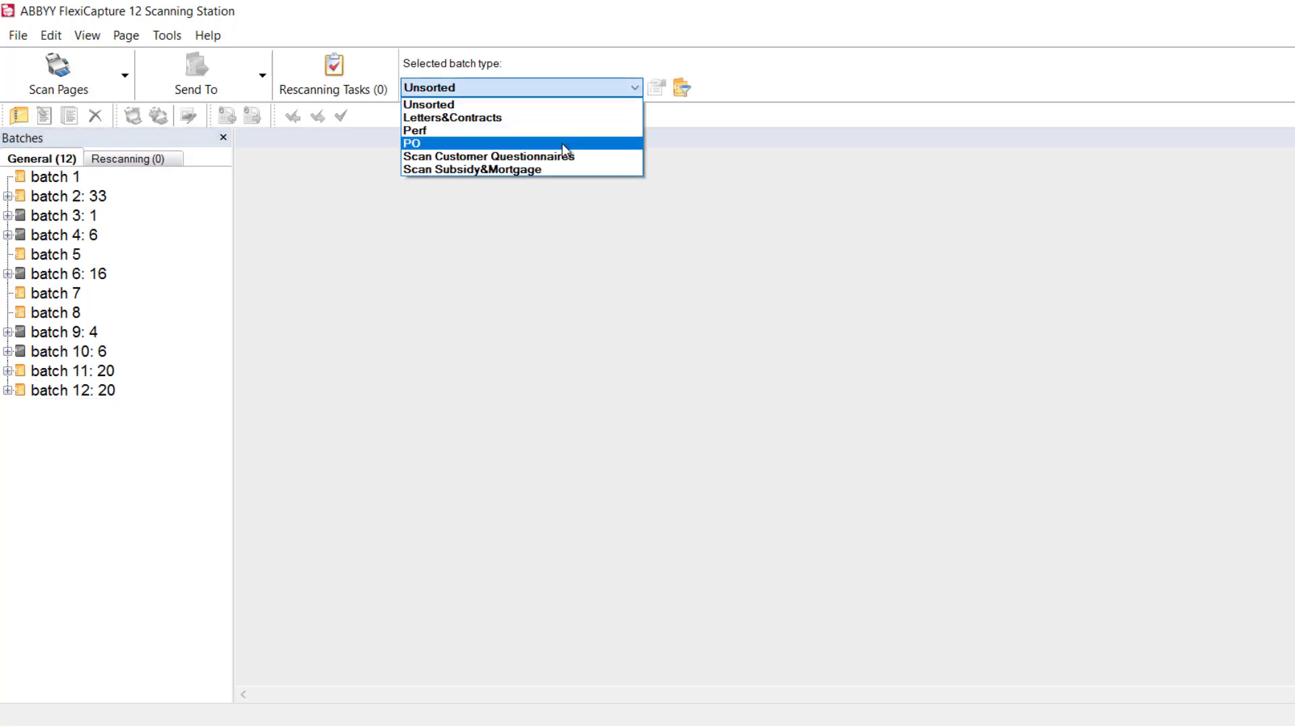
click(554, 157)
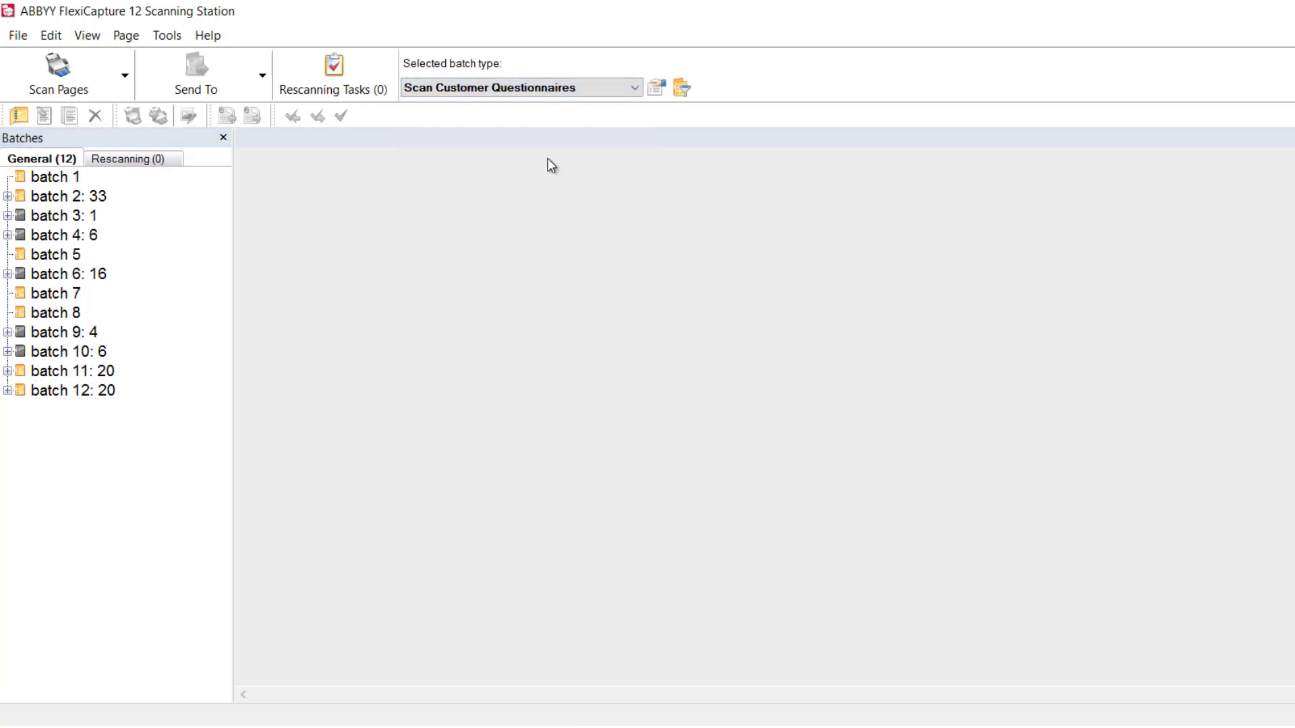
Scan a new 4-page batch 13, view its pages, and send it to FlexiCapture
click(63, 73)
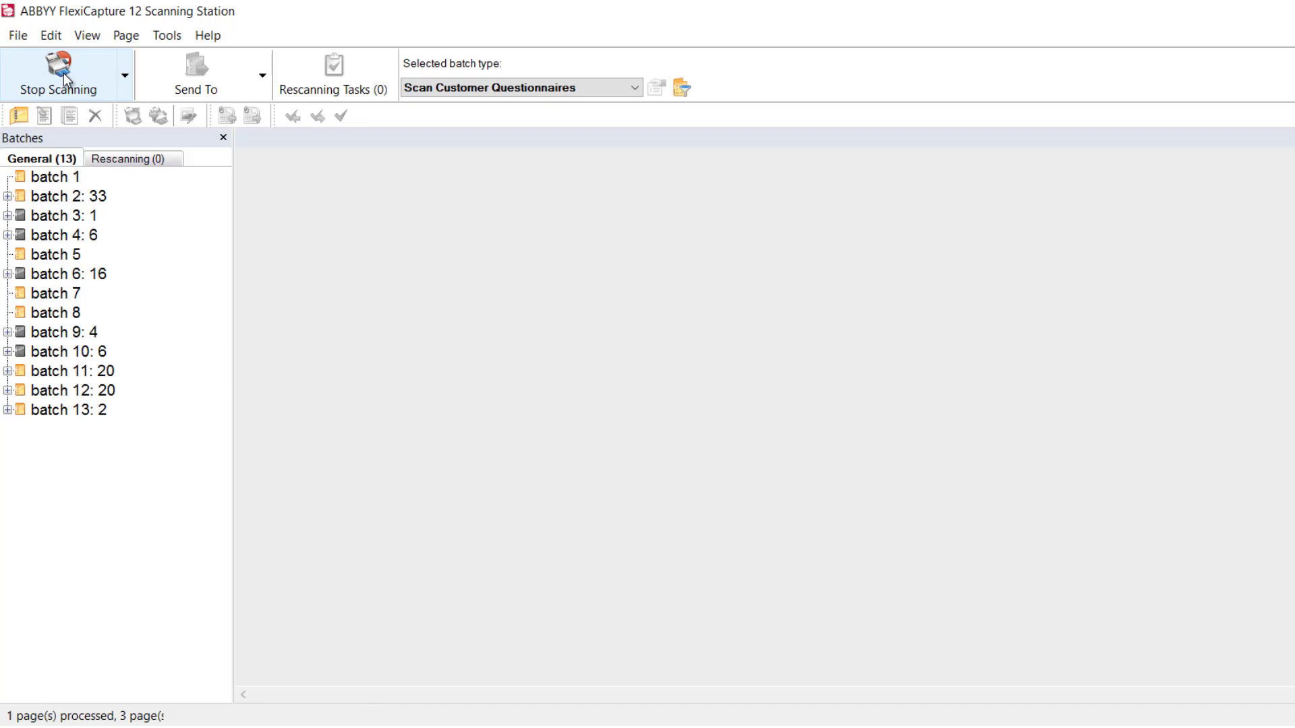
click(9, 410)
click(35, 413)
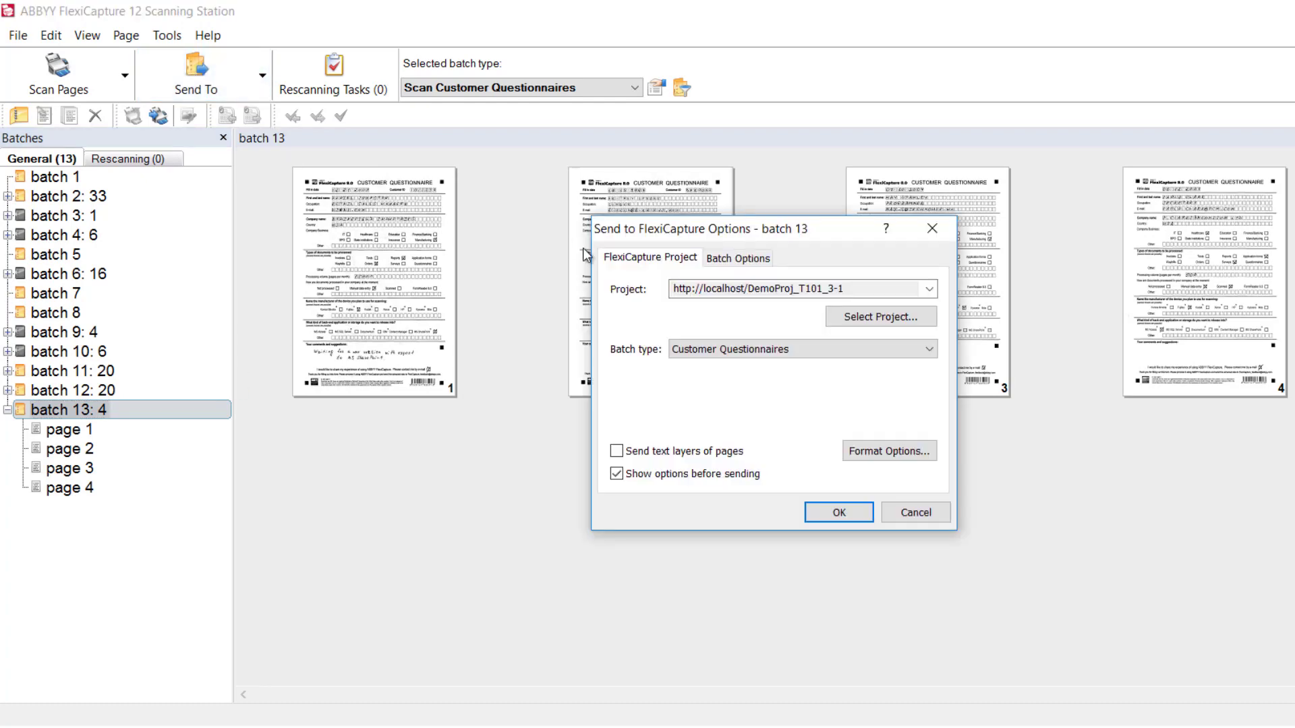
click(828, 512)
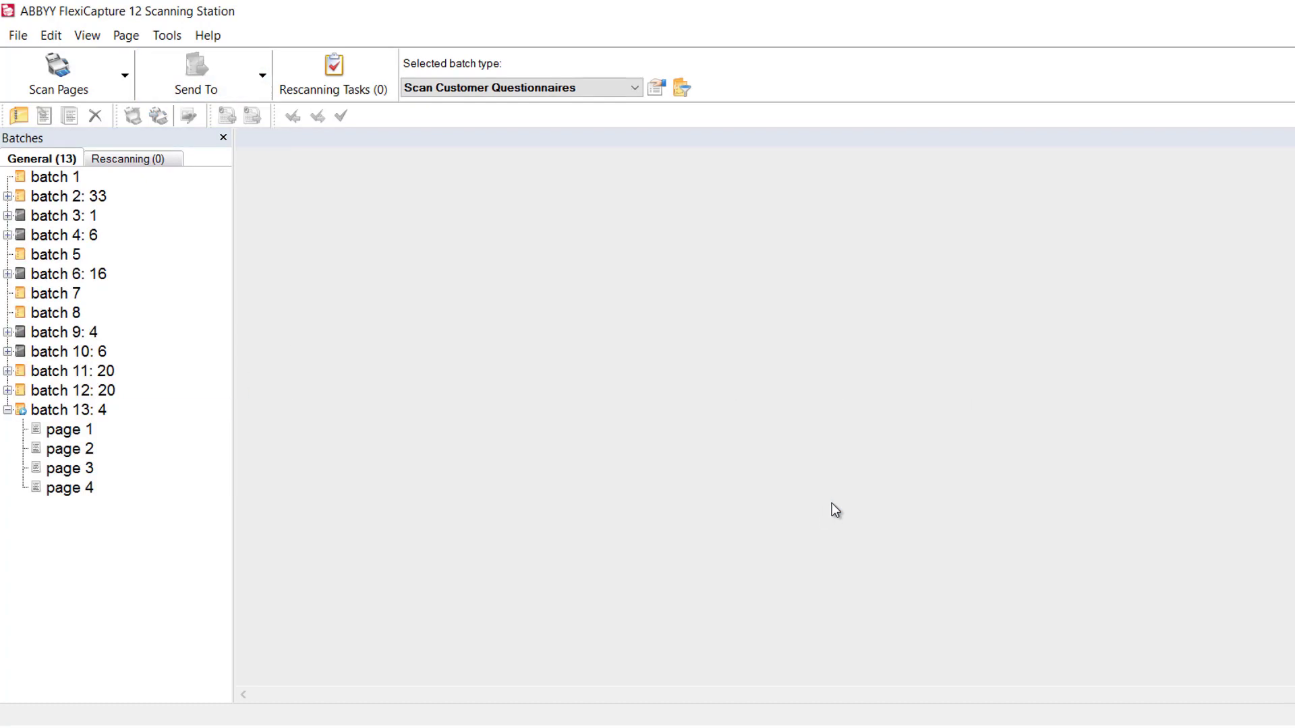